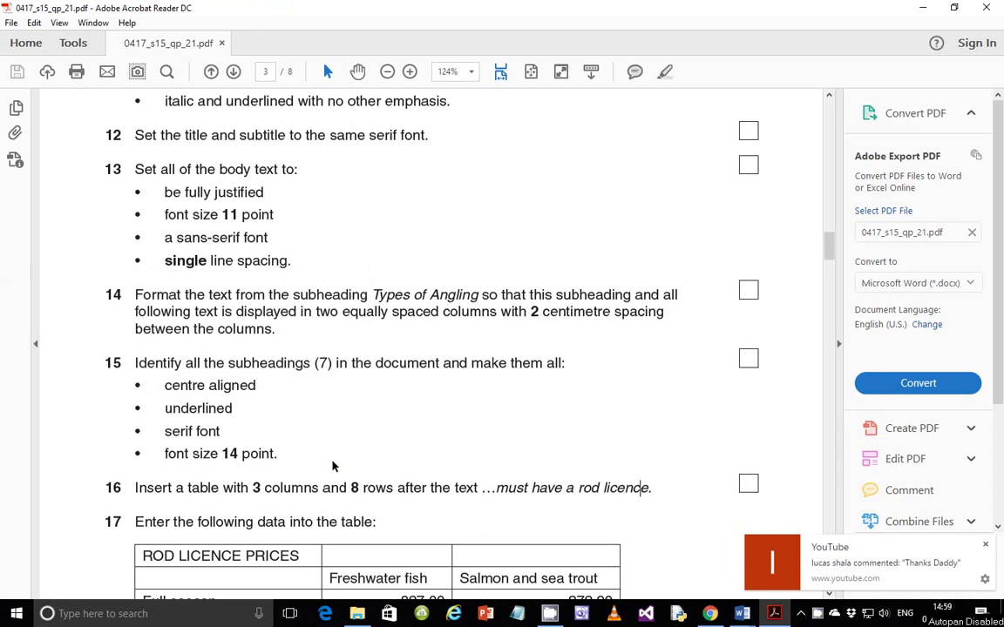
# Read tasks 16 to 20 on page 3 of the question paper, and switch to the ANGLING0001 document in Word
pyautogui.scroll(-3, 332, 468)
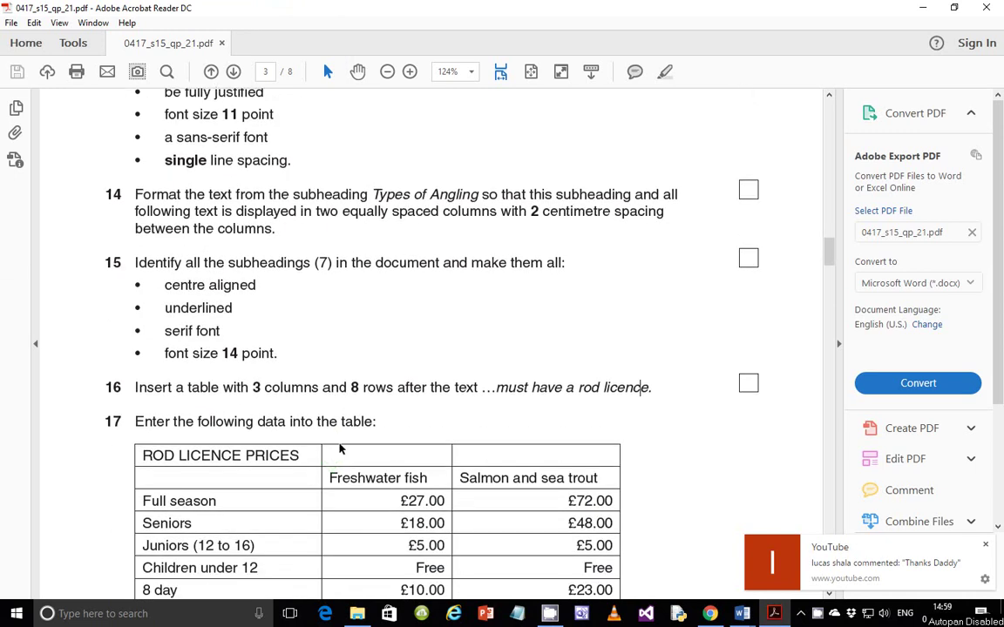
pyautogui.scroll(-6, 381, 435)
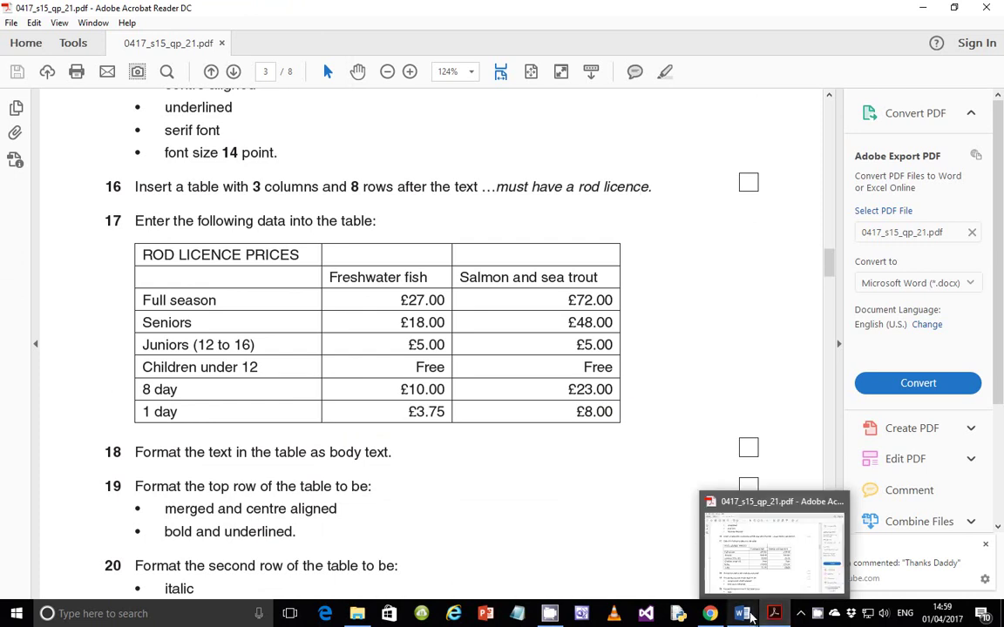
pyautogui.moveTo(763, 601)
pyautogui.click(834, 562)
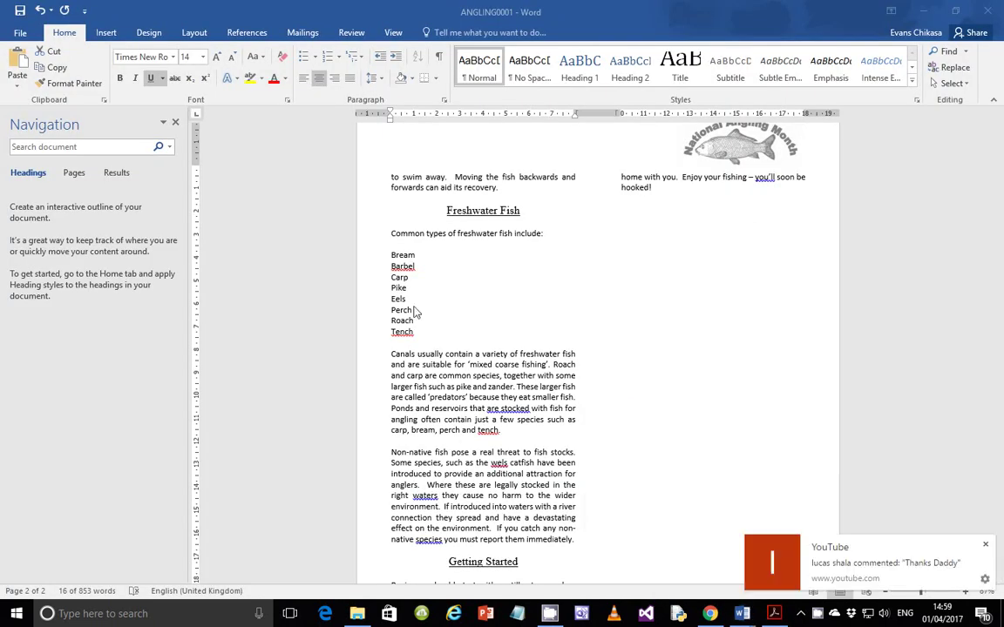
# Close the Navigation pane and display it again
pyautogui.click(175, 122)
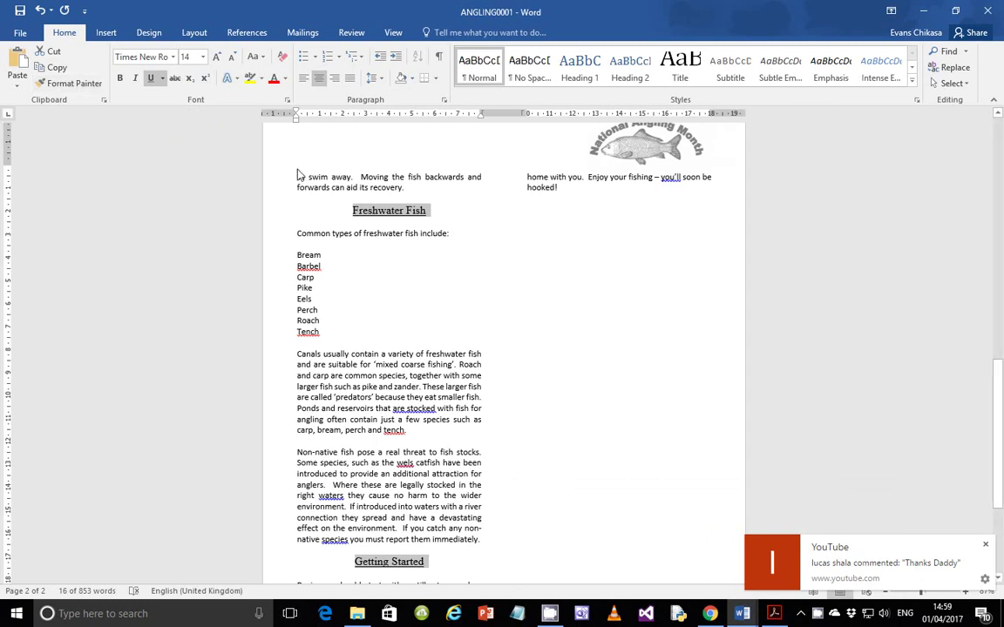
pyautogui.click(393, 32)
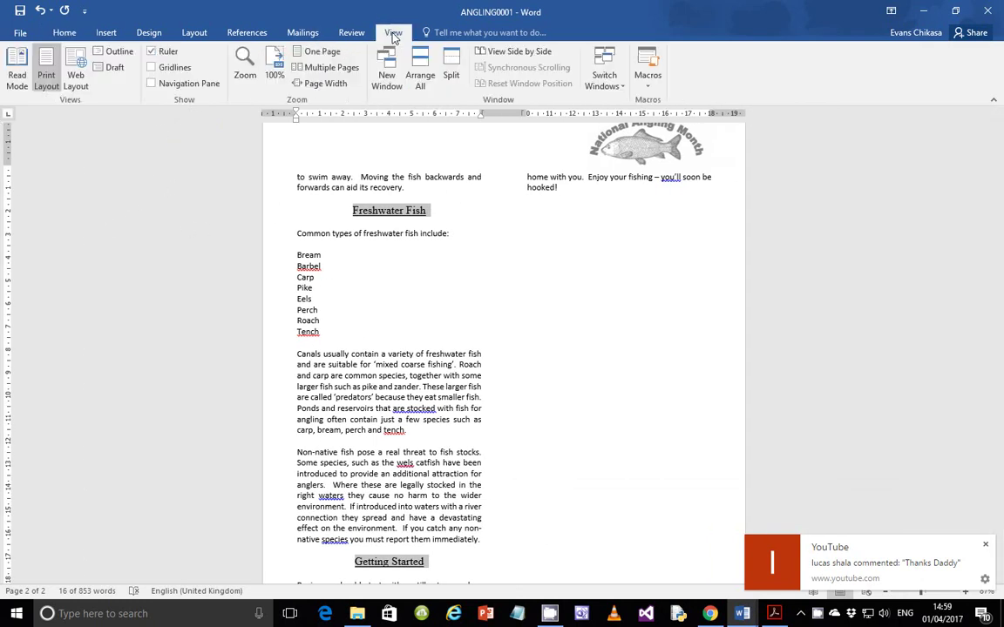
pyautogui.click(153, 82)
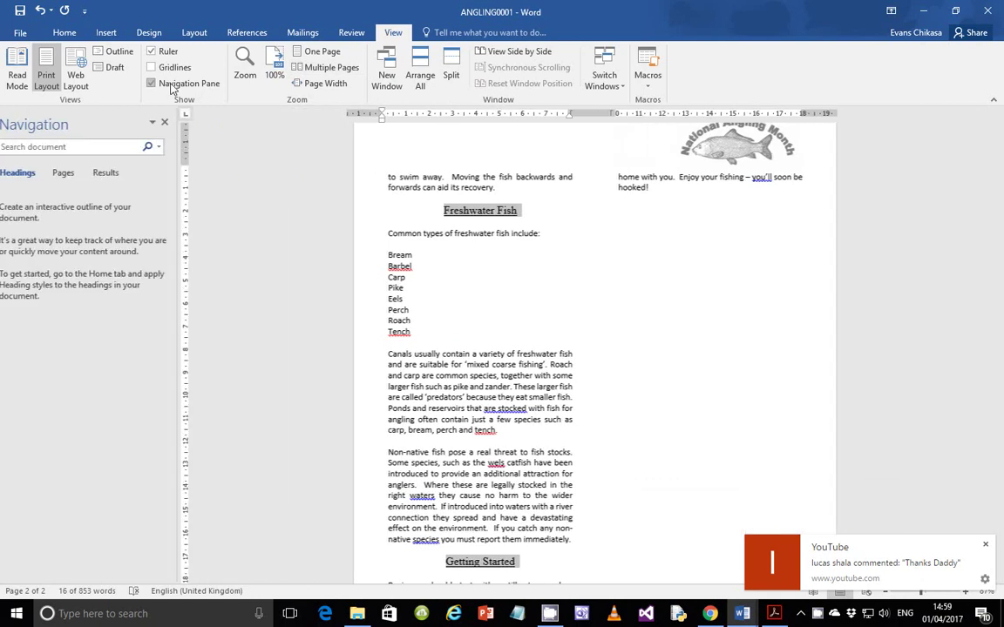
# Search the document for "Must have a" to locate the sentence ending in "must have a rod licence"
pyautogui.click(71, 148)
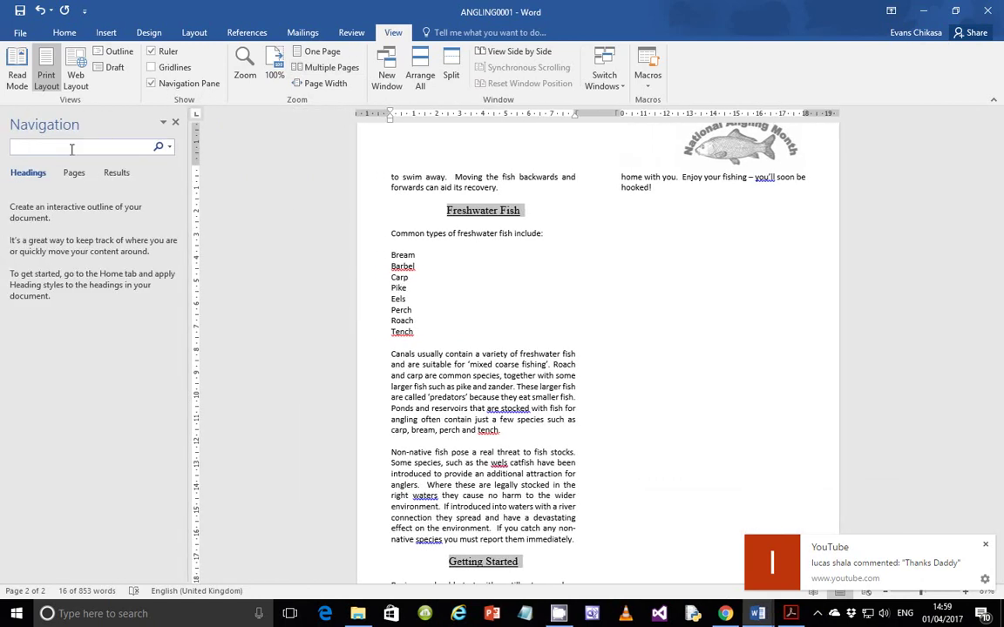
pyautogui.write('Must have')
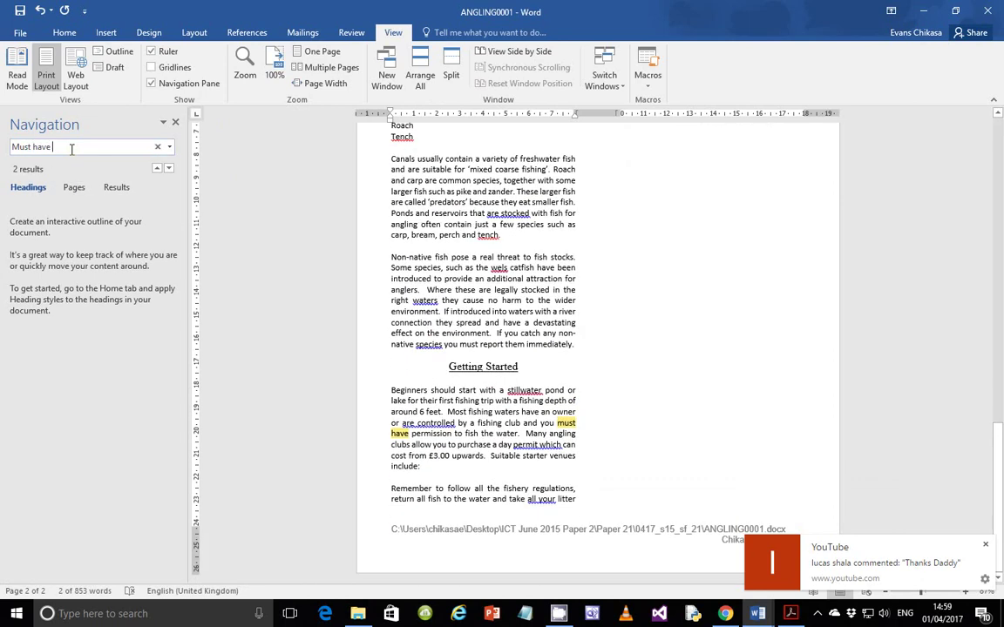
pyautogui.write(' a ro')
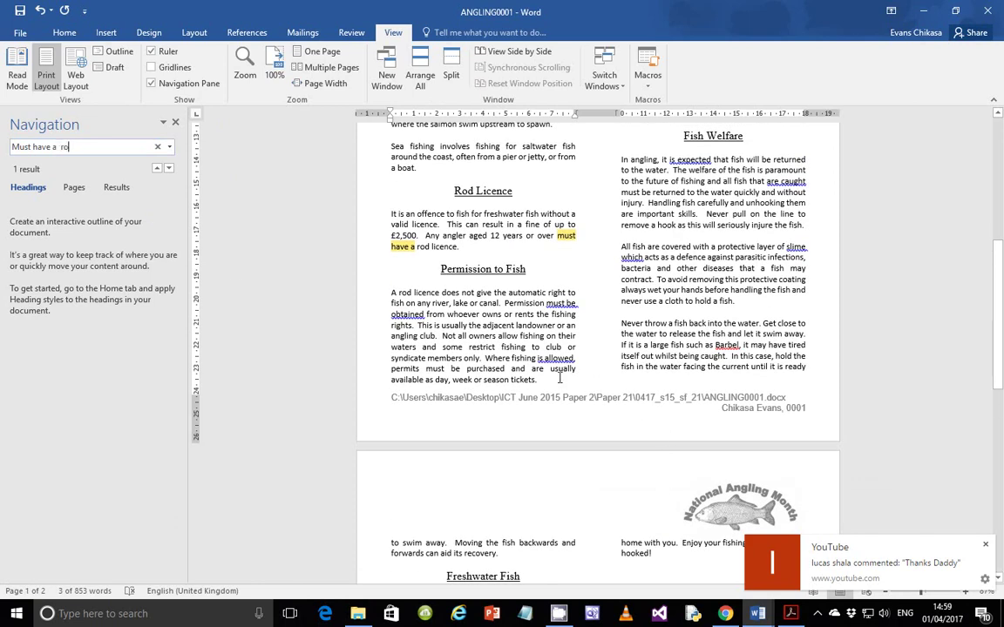
pyautogui.scroll(-8, 807, 363)
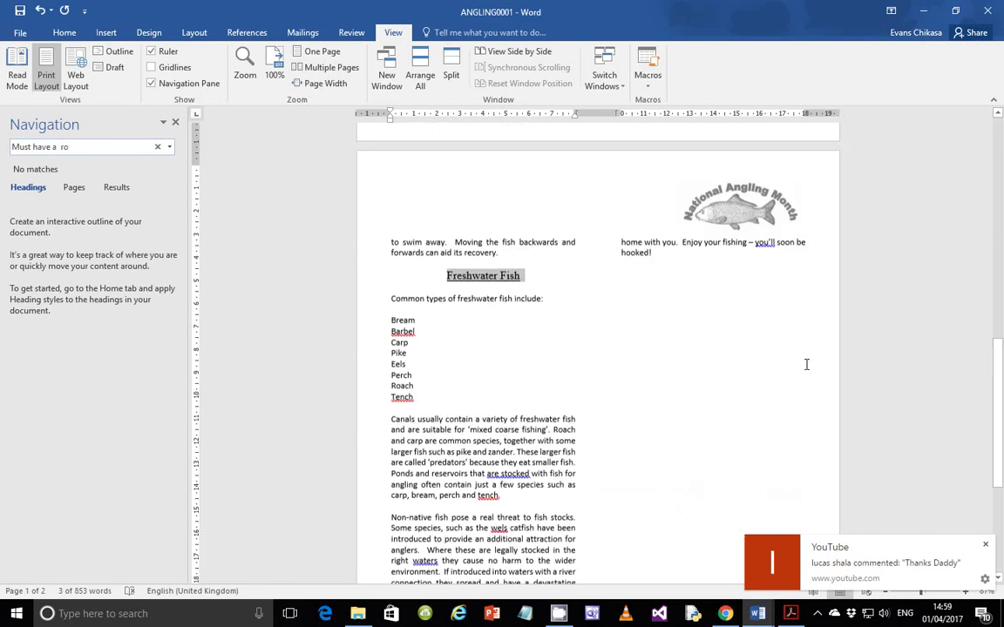
pyautogui.press('BackSpace')
pyautogui.press('BackSpace')
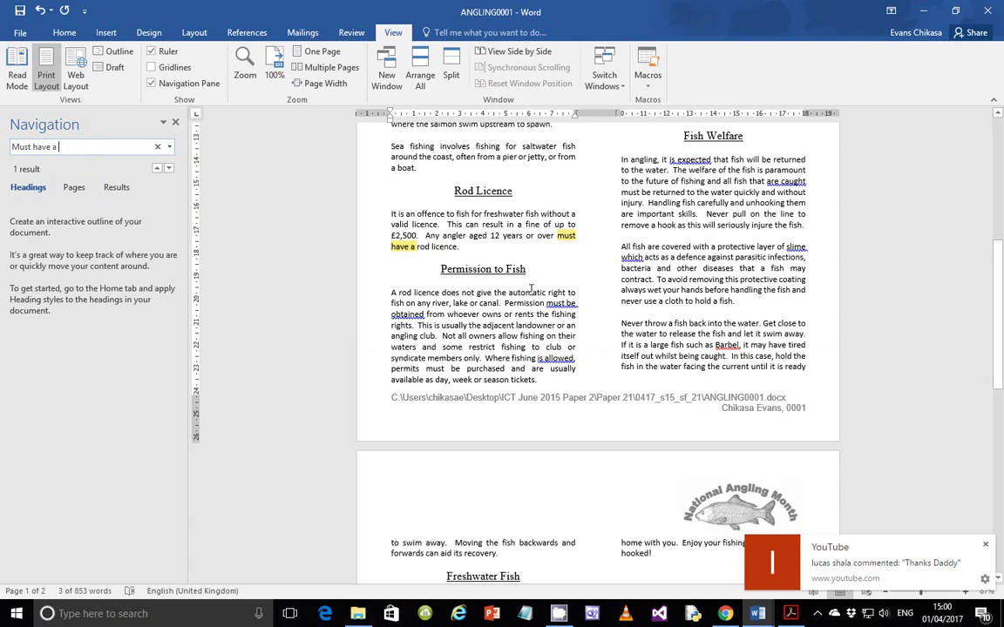
# Add an empty line after "must have a rod licence." in the Rod Licence section
pyautogui.click(472, 254)
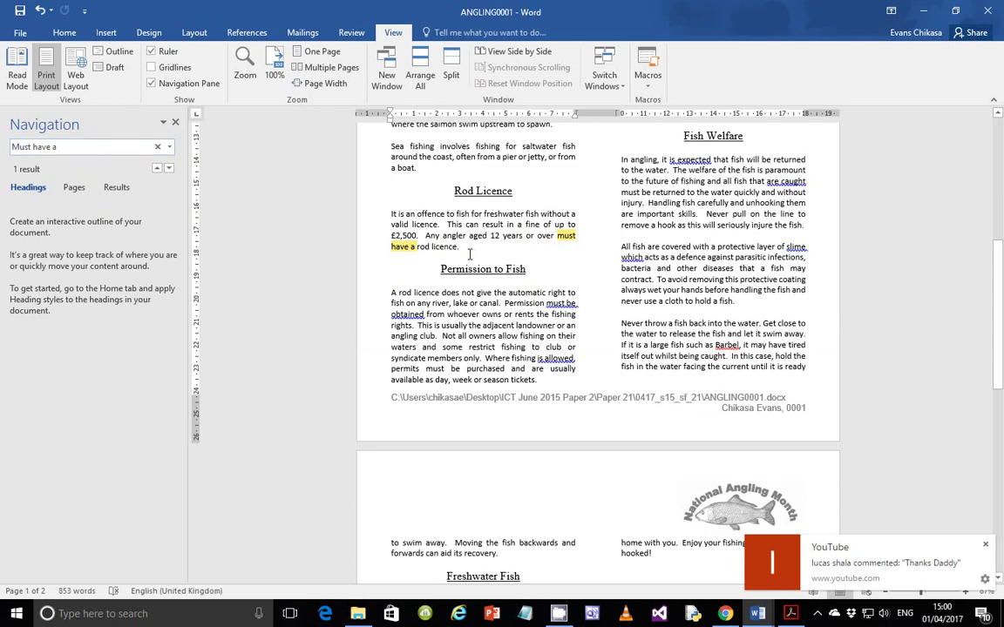
pyautogui.press('Return')
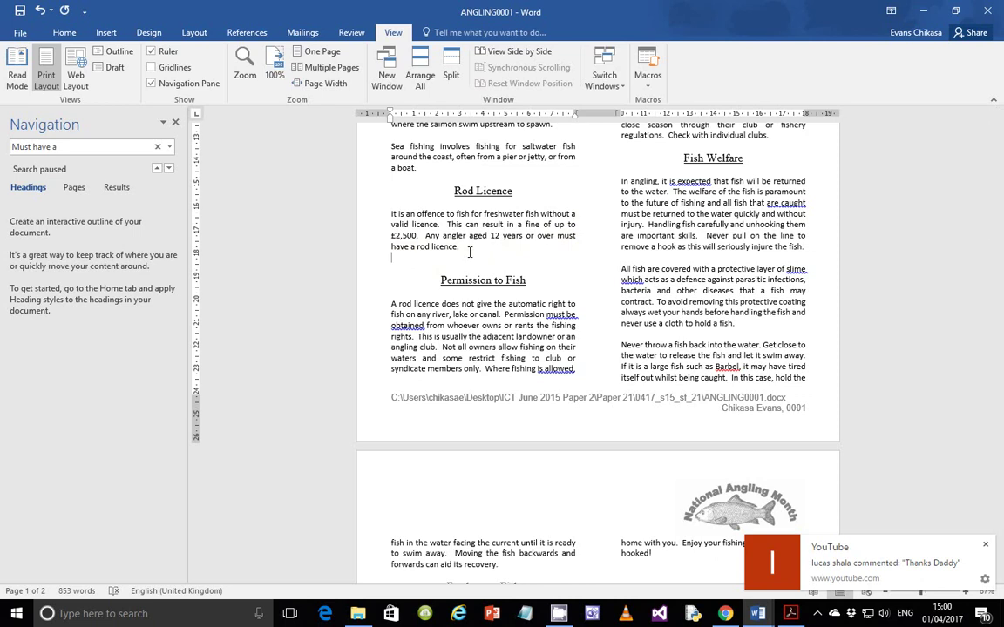
pyautogui.press('Left')
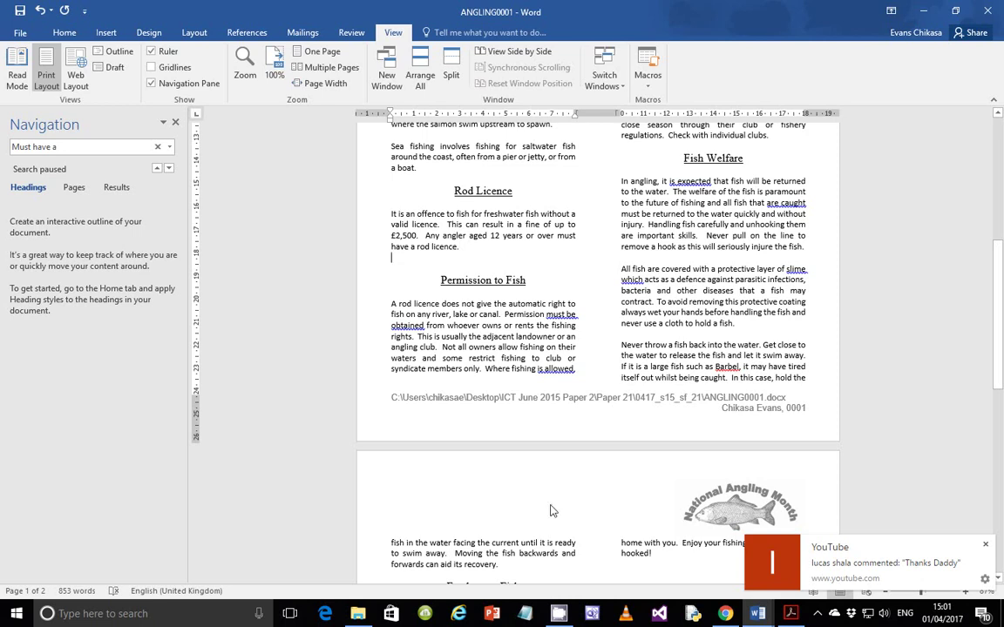
# Check the required table size in the question paper and insert a table with 3 columns and 8 rows on the empty line in Word
pyautogui.moveTo(791, 617)
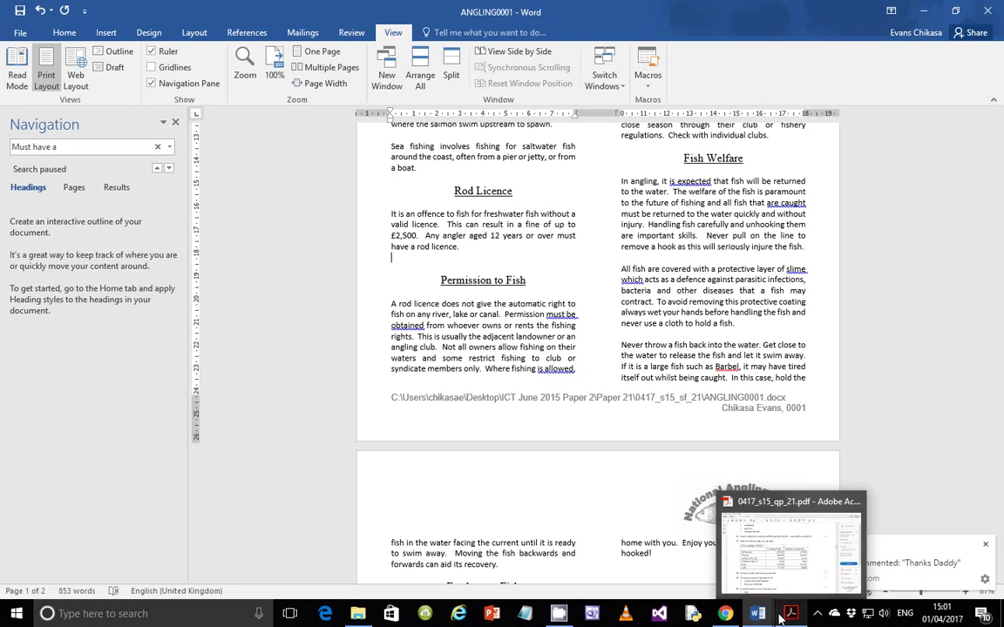
pyautogui.click(790, 616)
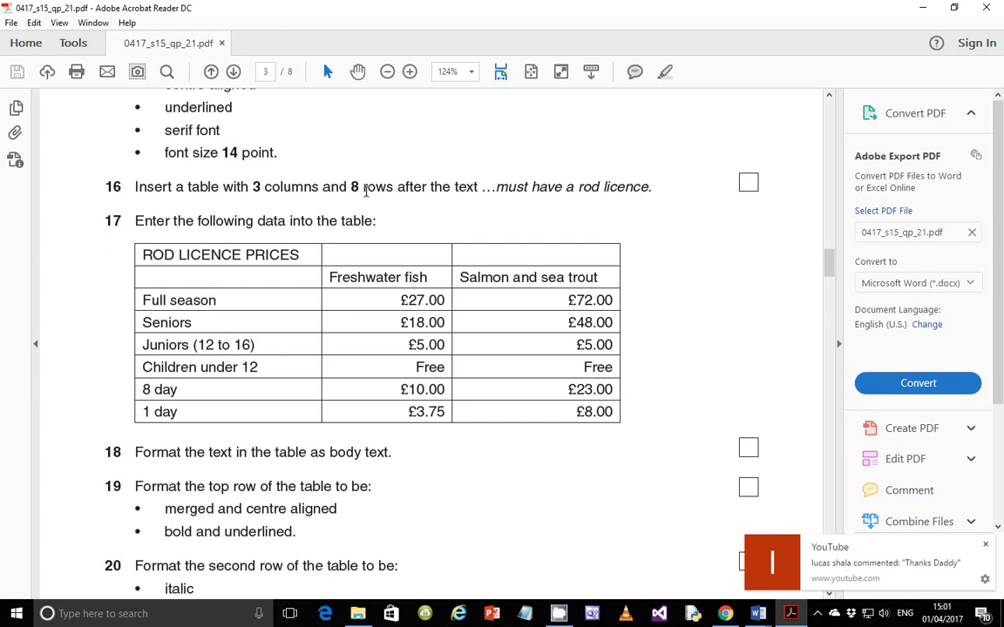
pyautogui.click(758, 613)
pyautogui.click(105, 33)
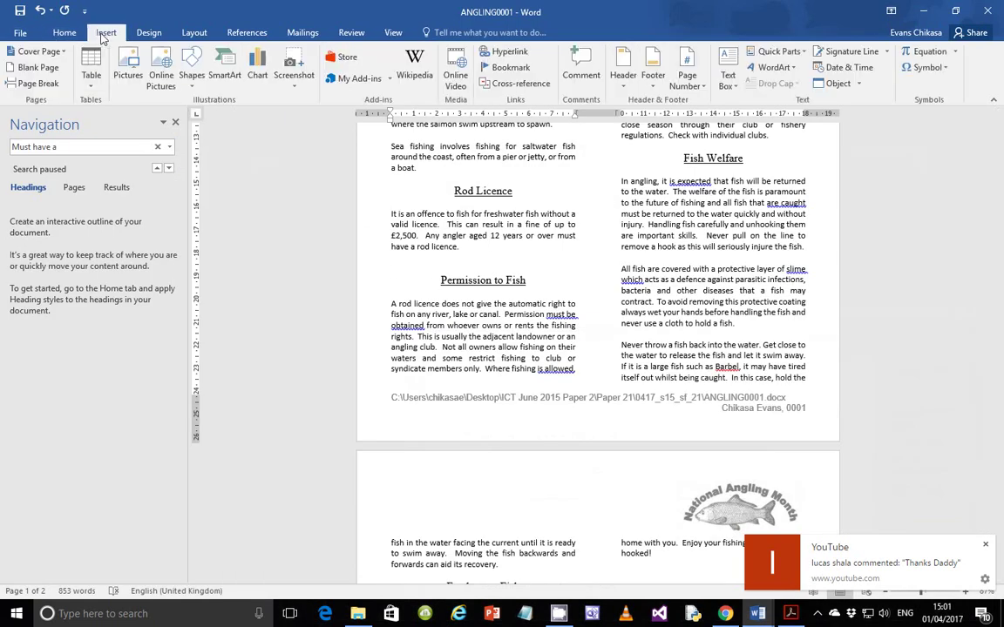
pyautogui.click(92, 83)
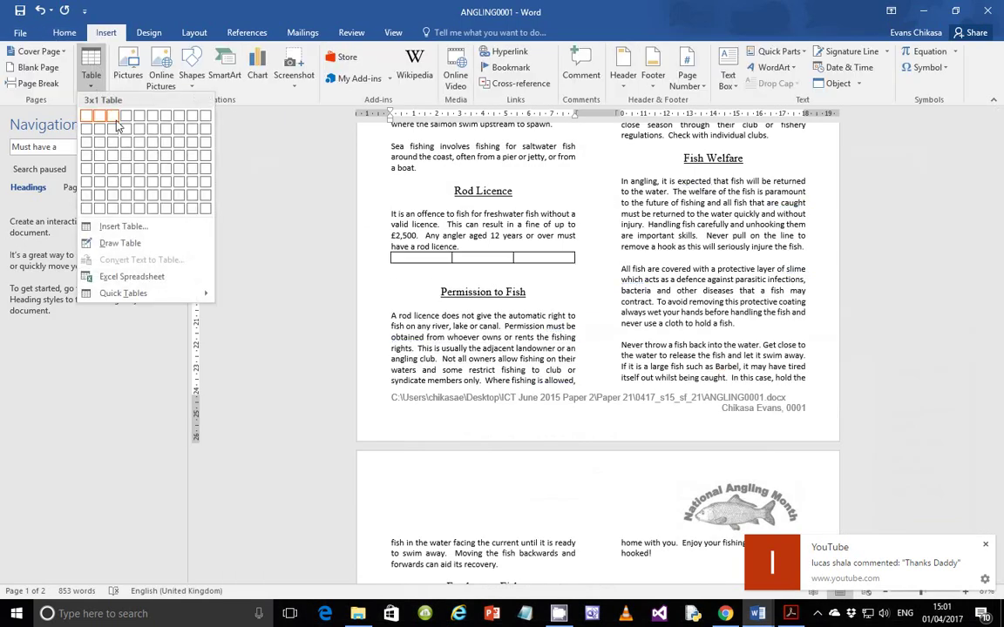
pyautogui.click(112, 207)
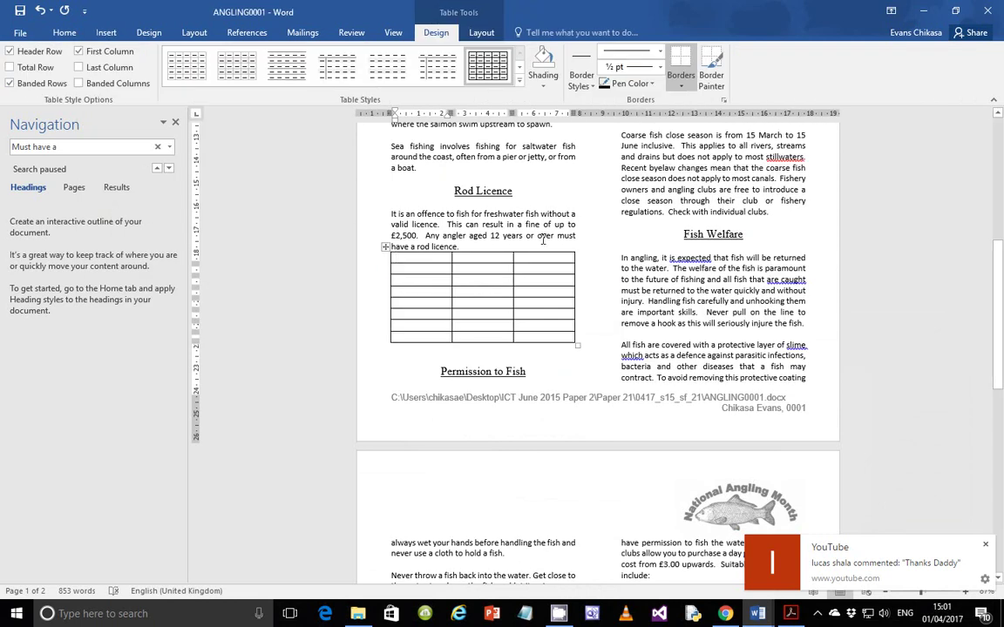
pyautogui.moveTo(575, 279); pyautogui.dragTo(388, 113)
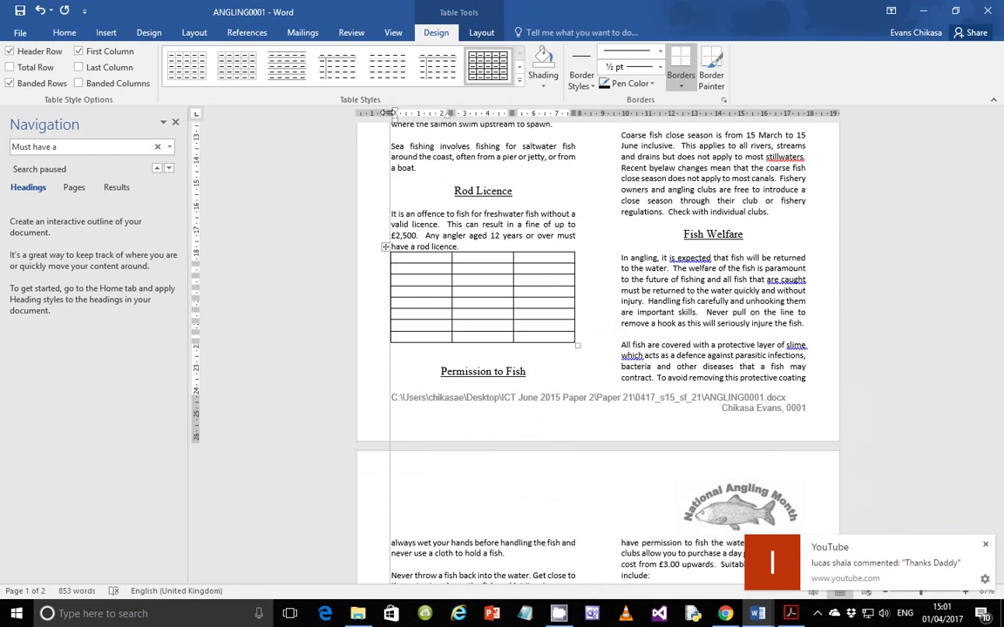
pyautogui.moveTo(387, 113); pyautogui.dragTo(387, 115)
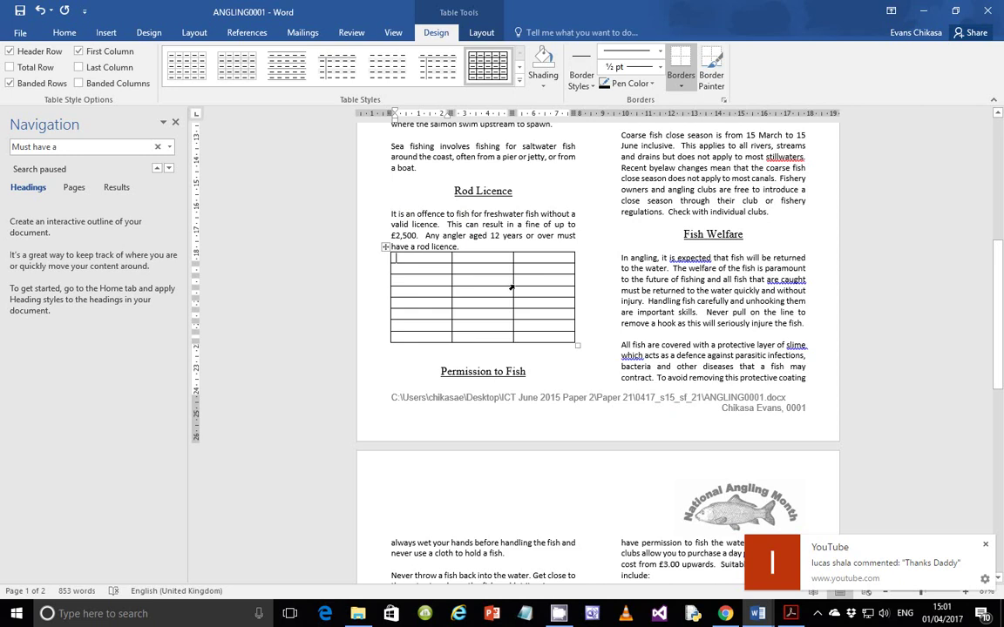
pyautogui.click(637, 380)
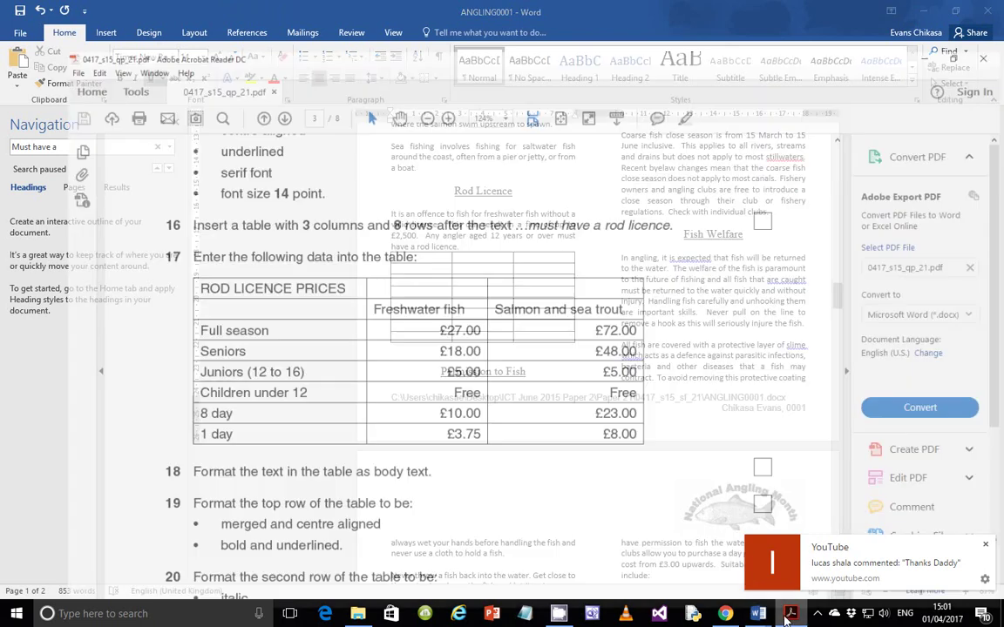
# Switch to the question paper in Acrobat Reader, capture the screen area showing task 17 and its table, and print it
pyautogui.click(791, 613)
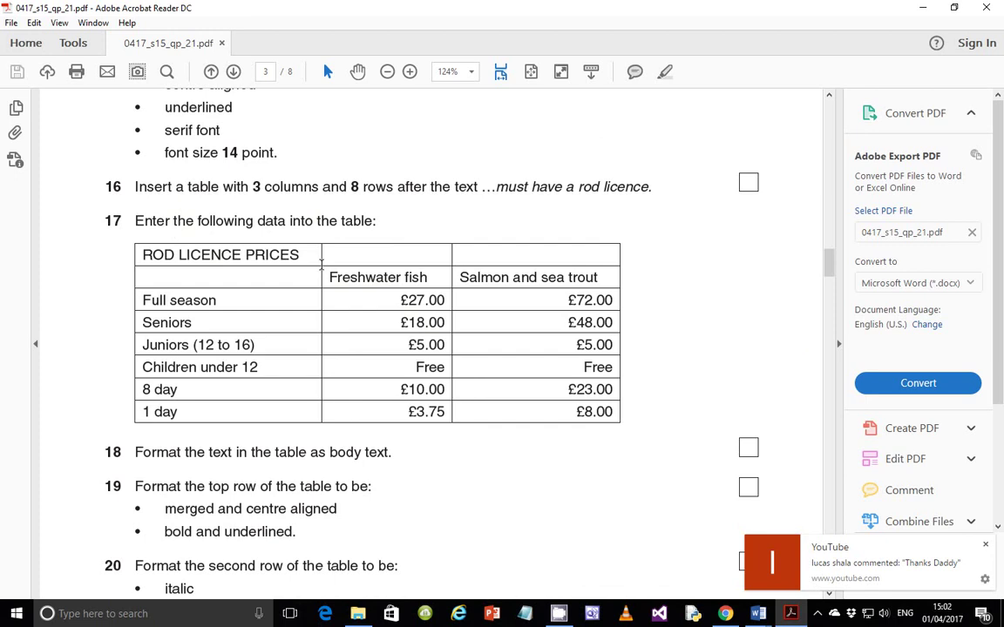
pyautogui.press('super+shift+s')
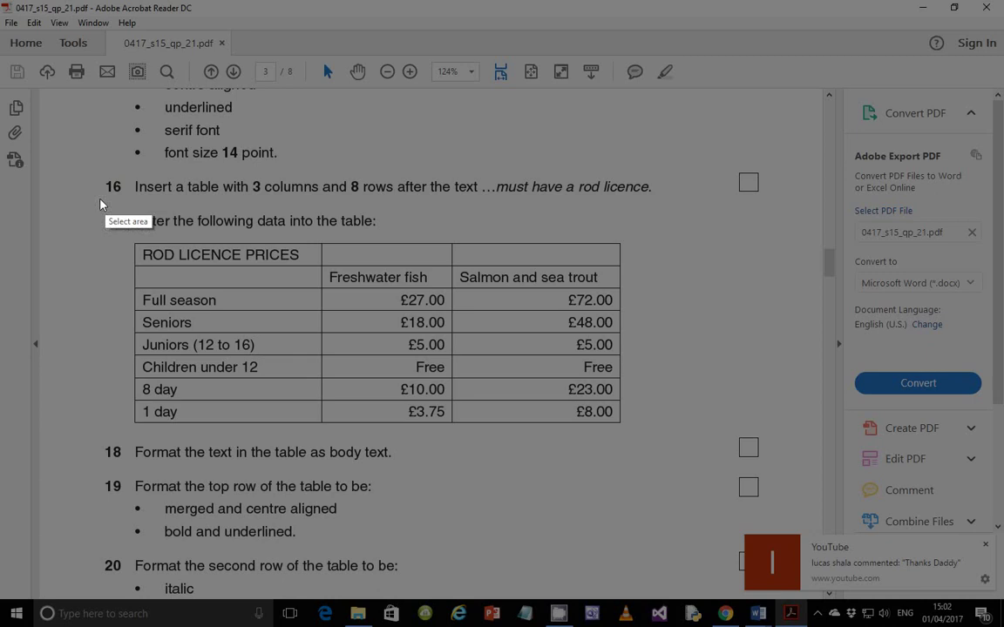
pyautogui.moveTo(101, 212)
pyautogui.mouseDown()
pyautogui.moveTo(576, 437)
pyautogui.moveTo(652, 435)
pyautogui.mouseUp()
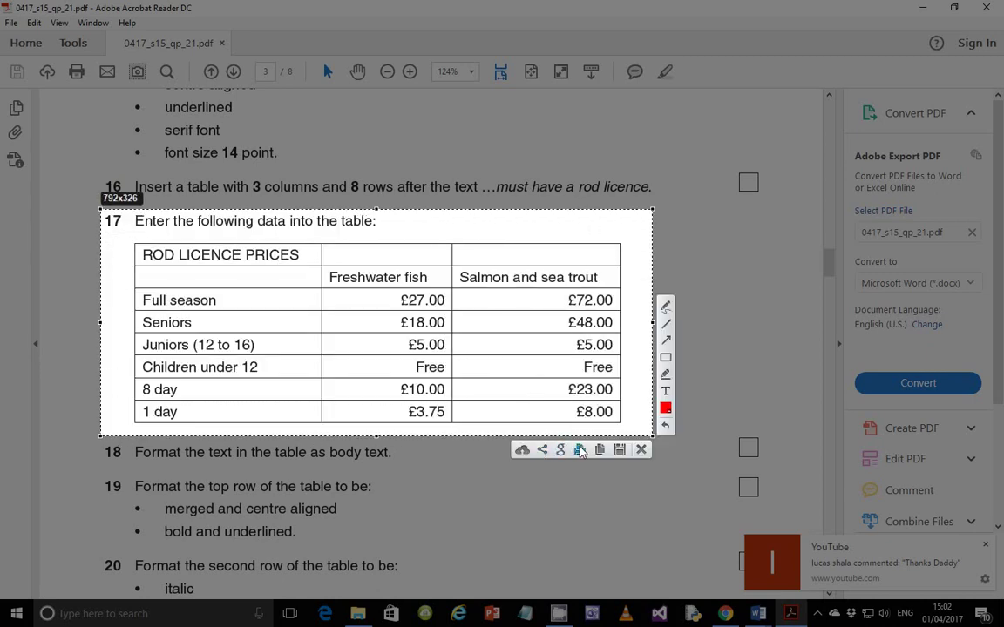
pyautogui.click(579, 450)
pyautogui.click(196, 289)
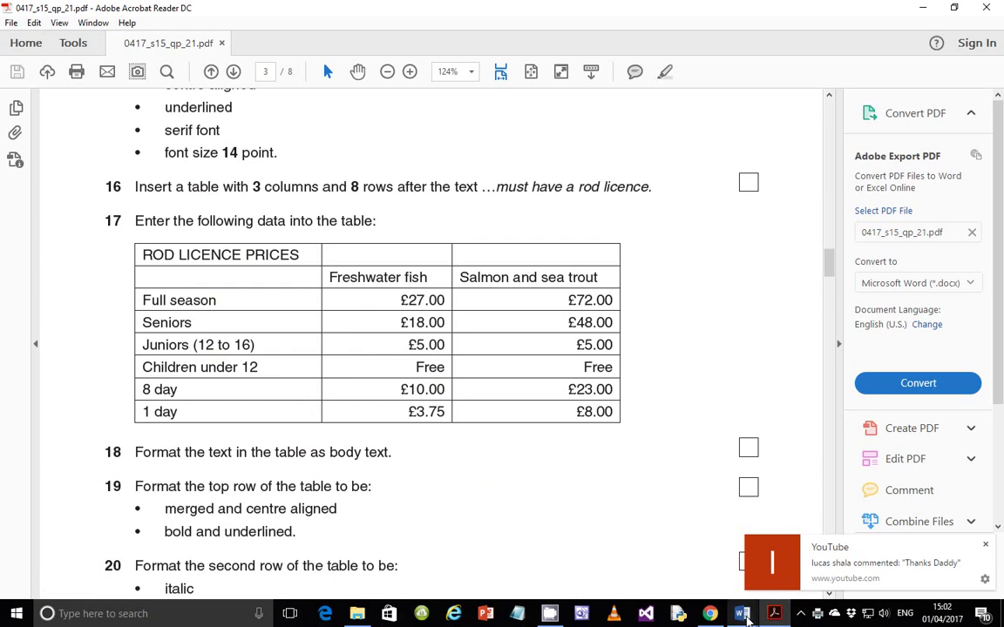
# Return to the Word document and enter "ROD LICENCE PRICES" in the table's first cell
pyautogui.moveTo(746, 617)
pyautogui.click(789, 557)
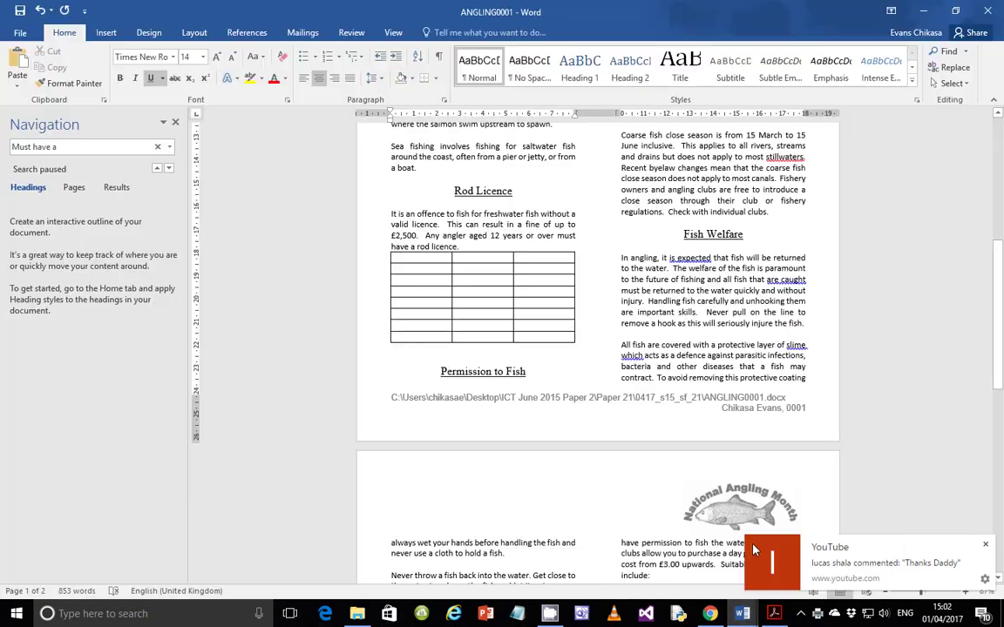
pyautogui.click(421, 258)
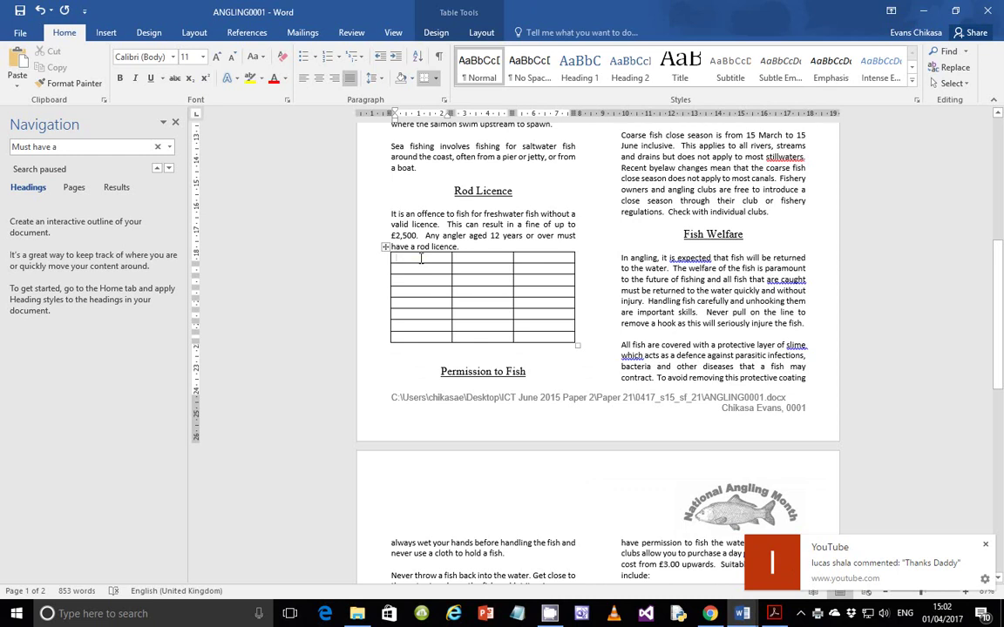
pyautogui.write('ROD')
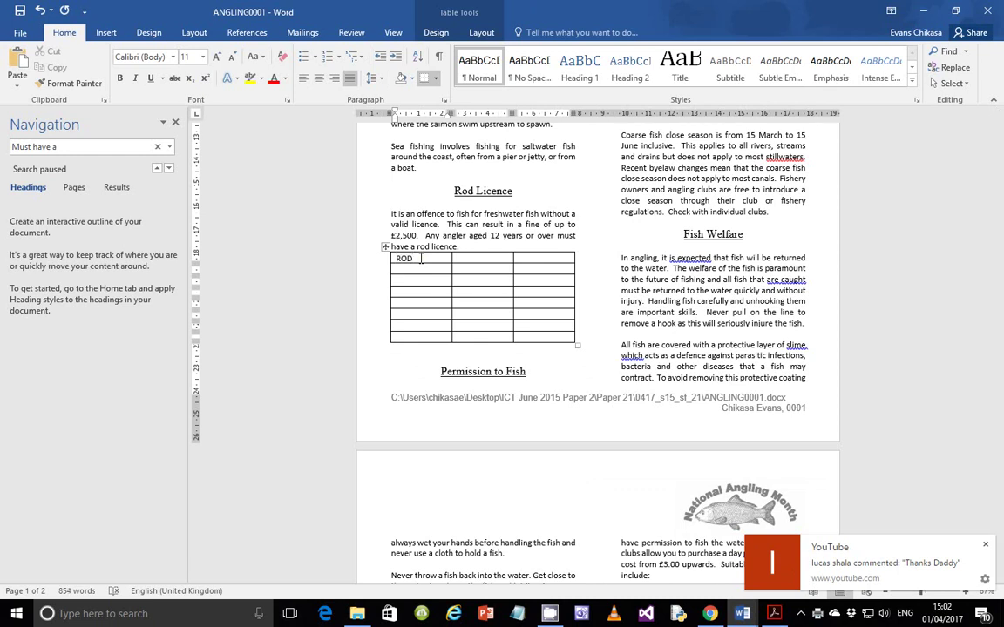
pyautogui.write(' LICENCE PRICES')
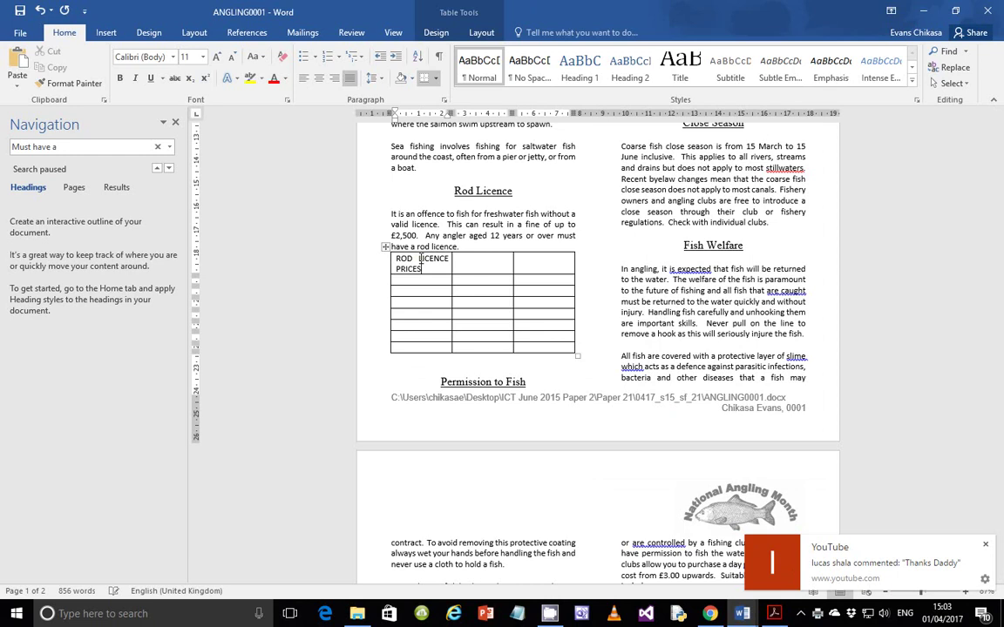
# Enter the column headings "Freshwater fish" and "Salmon and sea trout" in the second and third cells of the table's second row
pyautogui.click(479, 282)
pyautogui.write('F')
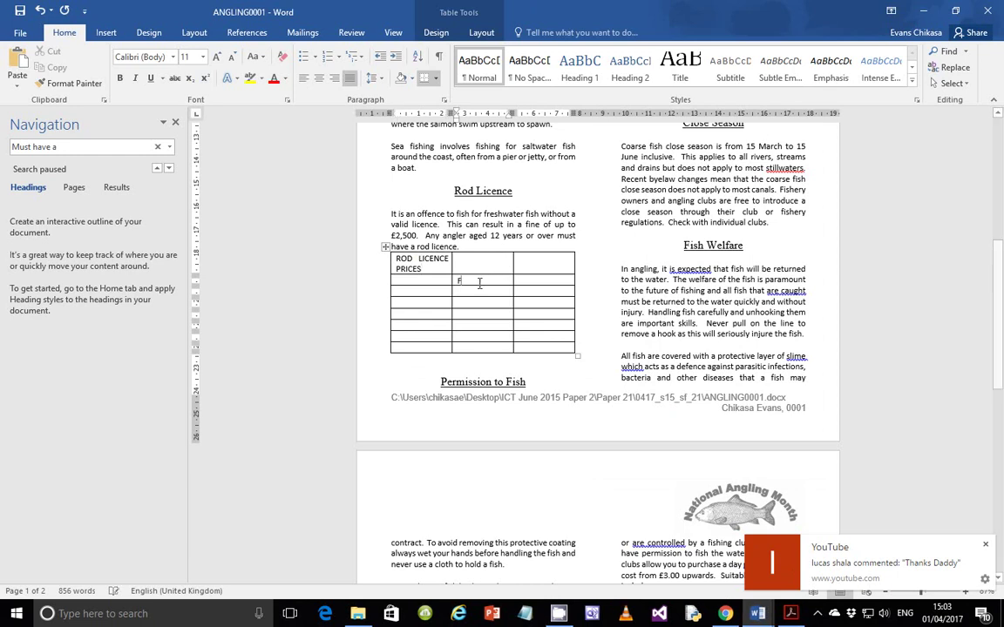
pyautogui.write('reshwater')
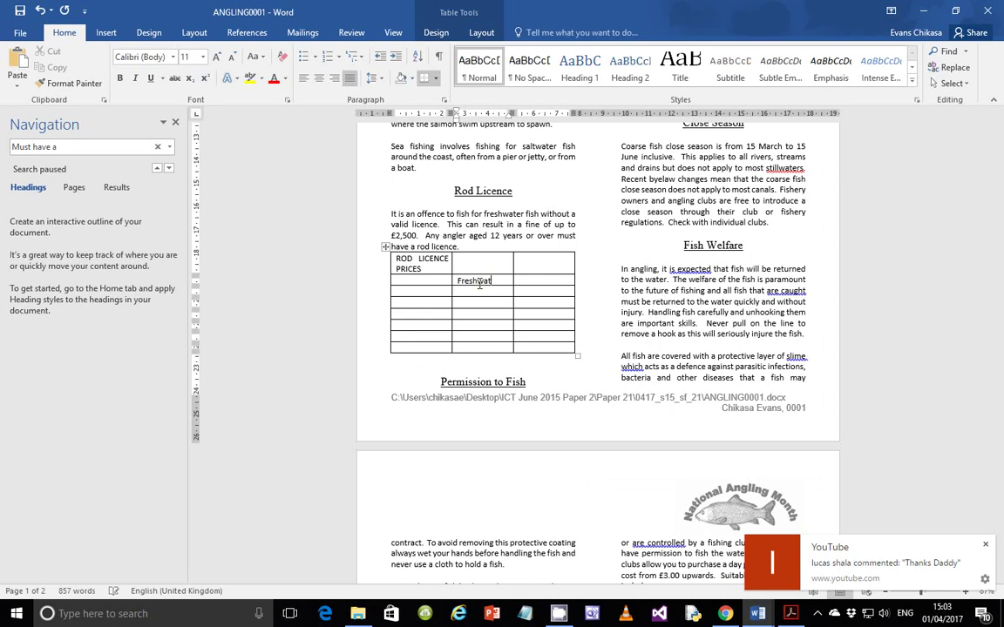
pyautogui.write(' fish')
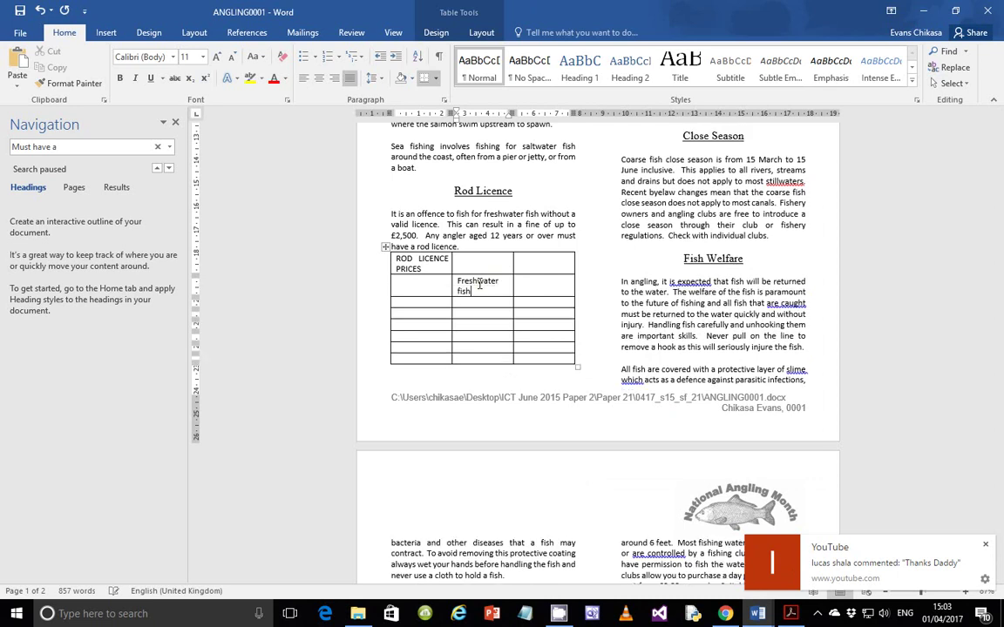
pyautogui.click(538, 283)
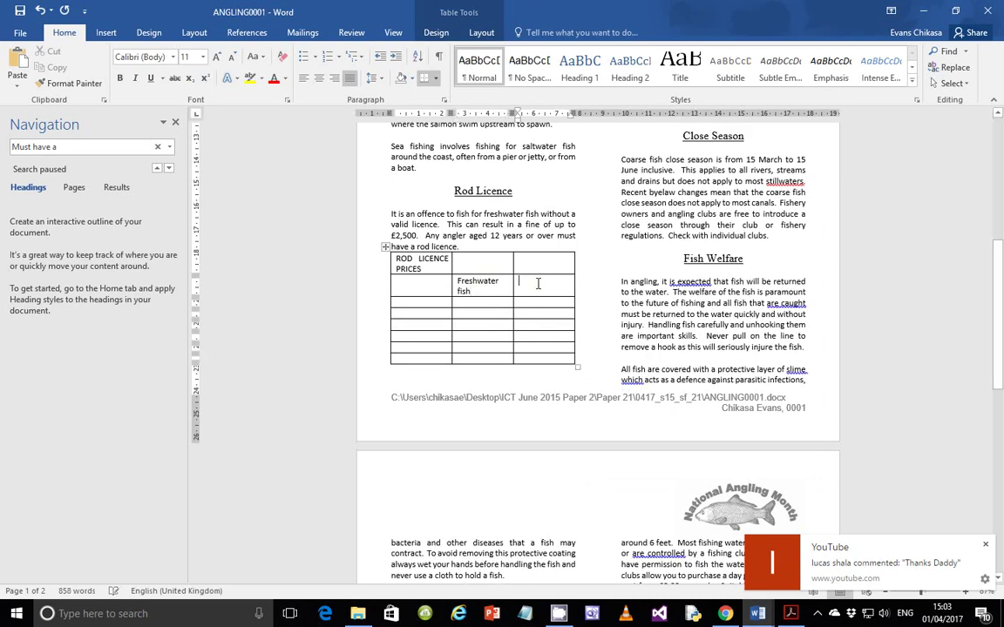
pyautogui.write('Salmon')
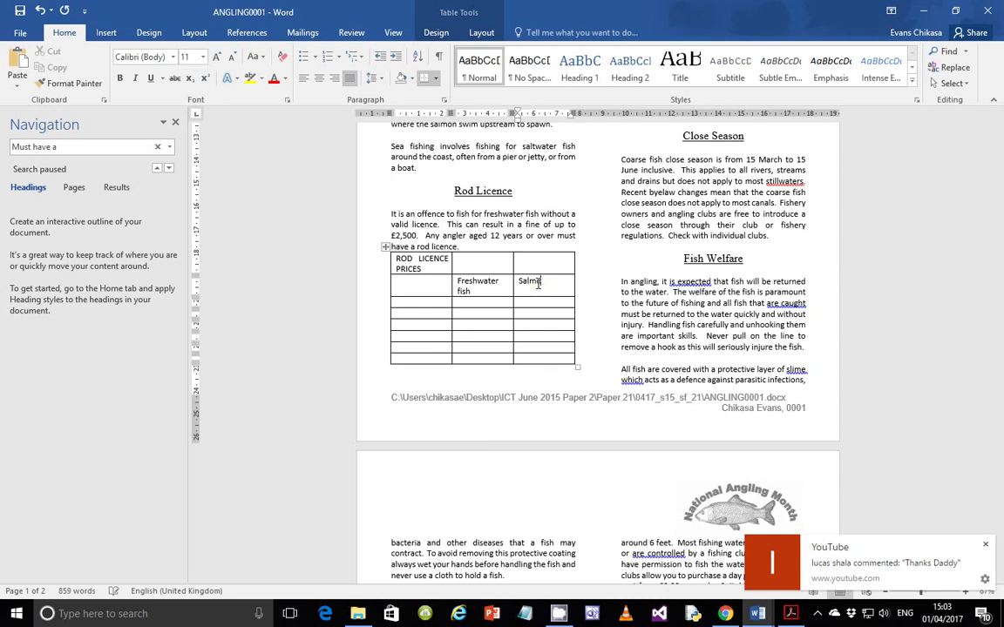
pyautogui.write(' and sea trout')
# Fill the table's third row with "Full season", £27.00 for freshwater fish and £72.00 for salmon and sea trout
pyautogui.click(437, 304)
pyautogui.write('Fu')
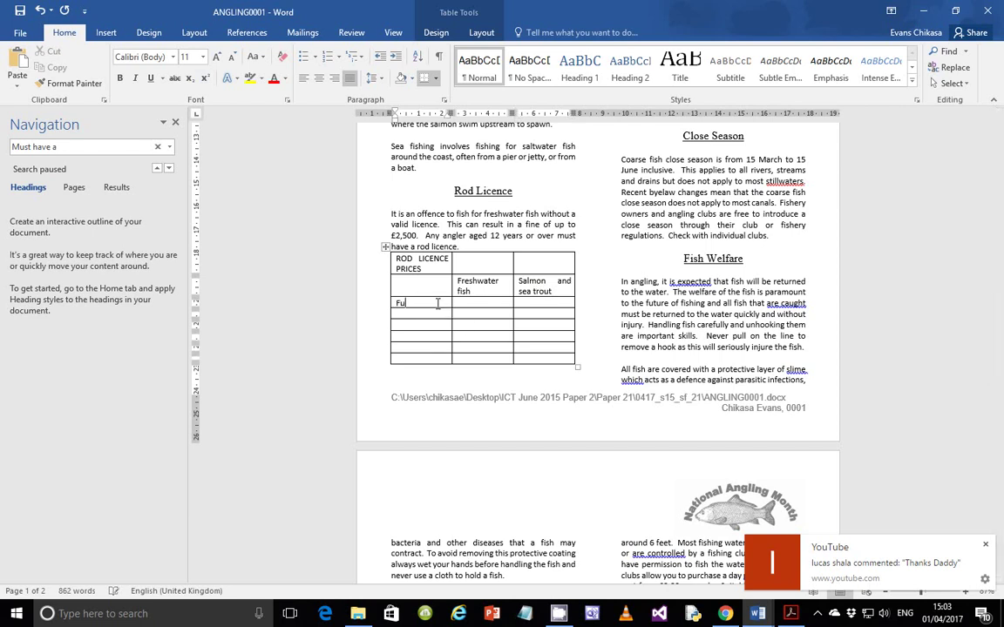
pyautogui.write('ll season')
pyautogui.press('Tab')
pyautogui.write('£27.00')
pyautogui.press('Tab')
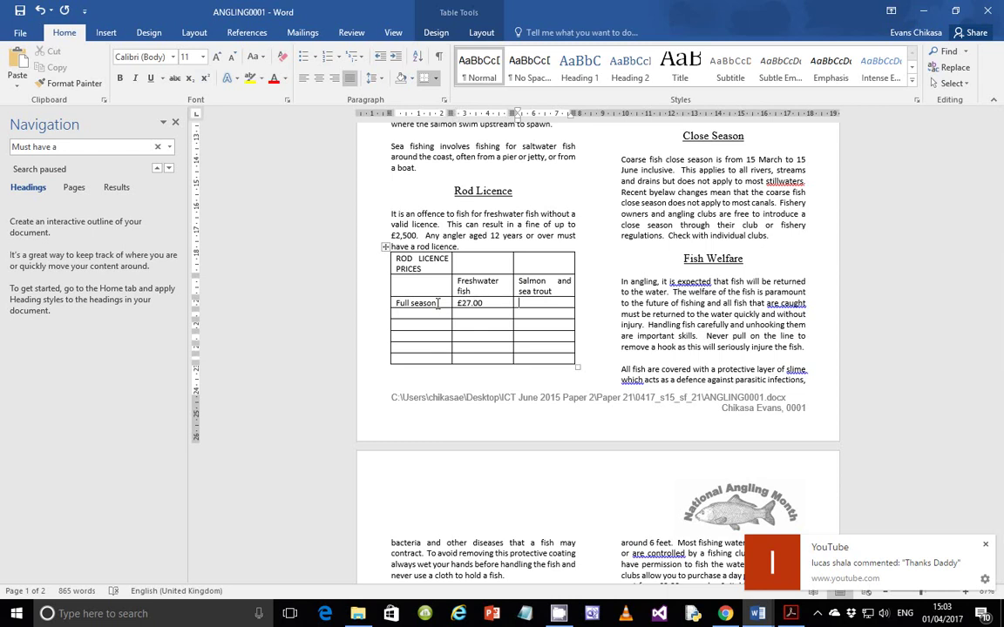
pyautogui.write('£72.00')
pyautogui.press('Tab')
# Fill the row below Full season with "Seniors", $18.00 for freshwater fish and £48.00 for salmon and sea trout
pyautogui.write('Senoi')
pyautogui.press('BackSpace')
pyautogui.press('BackSpace')
pyautogui.write('iors')
pyautogui.press('Tab')
pyautogui.write('$18.00')
pyautogui.press('Tab')
pyautogui.write('£48.00')
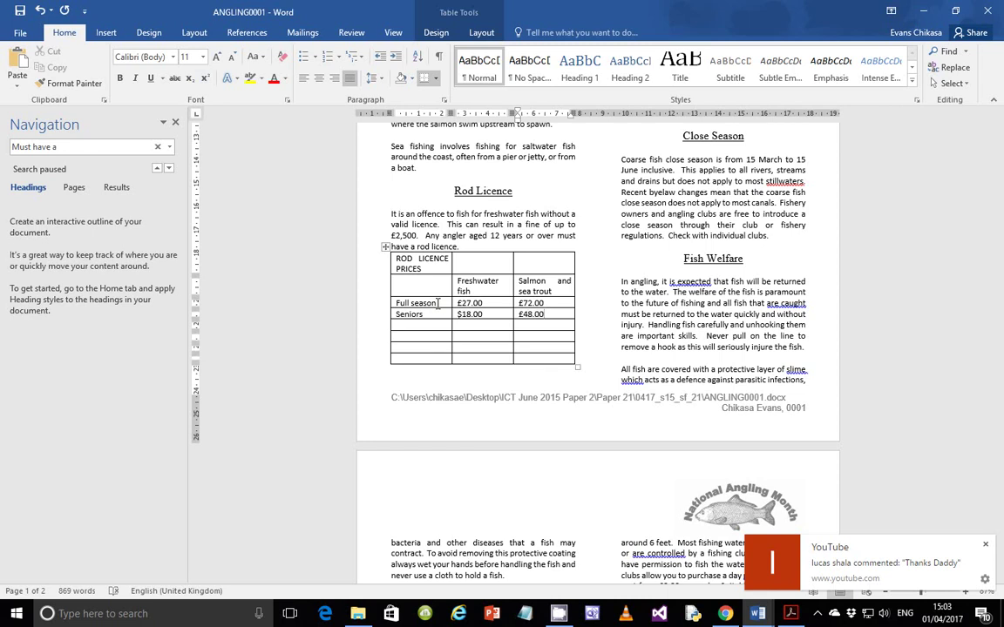
pyautogui.press('Tab')
# Label the next row "Juniors (12 to 16)" and change the currency sign of the Seniors freshwater price to £
pyautogui.write('Juniors')
pyautogui.press('Tab')
pyautogui.press('Up')
pyautogui.press('Delete')
pyautogui.write('£')
pyautogui.press('Down')
pyautogui.press('Left')
pyautogui.write('()')
pyautogui.write('12 to 16')
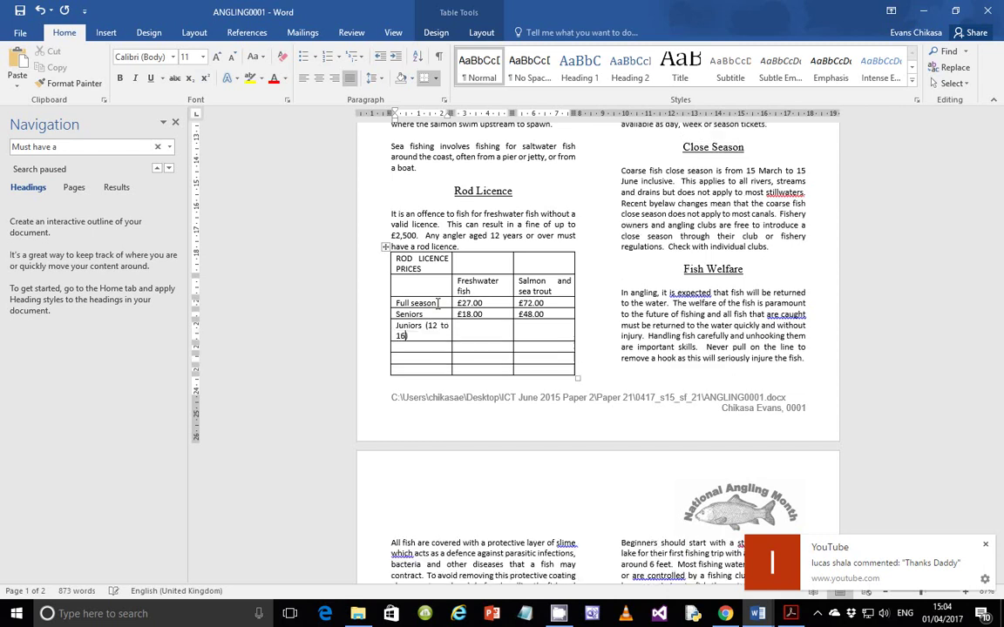
# Enter £5.00 in both price columns of the Juniors row
pyautogui.press('Tab')
pyautogui.write('£5.00')
pyautogui.press('Tab')
pyautogui.write('£5.00')
pyautogui.press('Tab')
# Fill the row below Juniors with "Children under 12" and "Free" in both price columns
pyautogui.write('Children un')
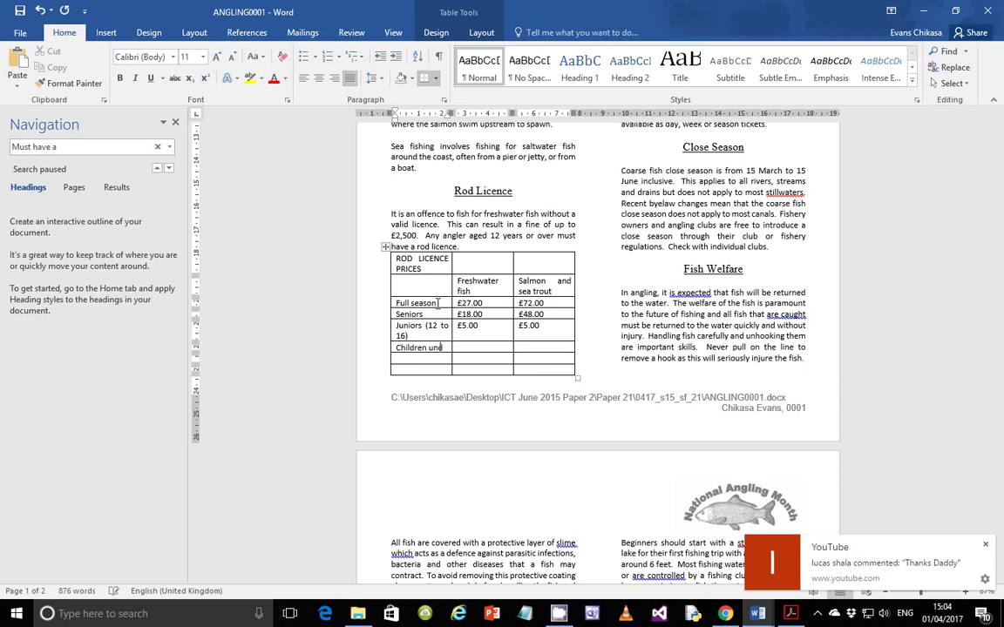
pyautogui.write('der 12')
pyautogui.press('Tab')
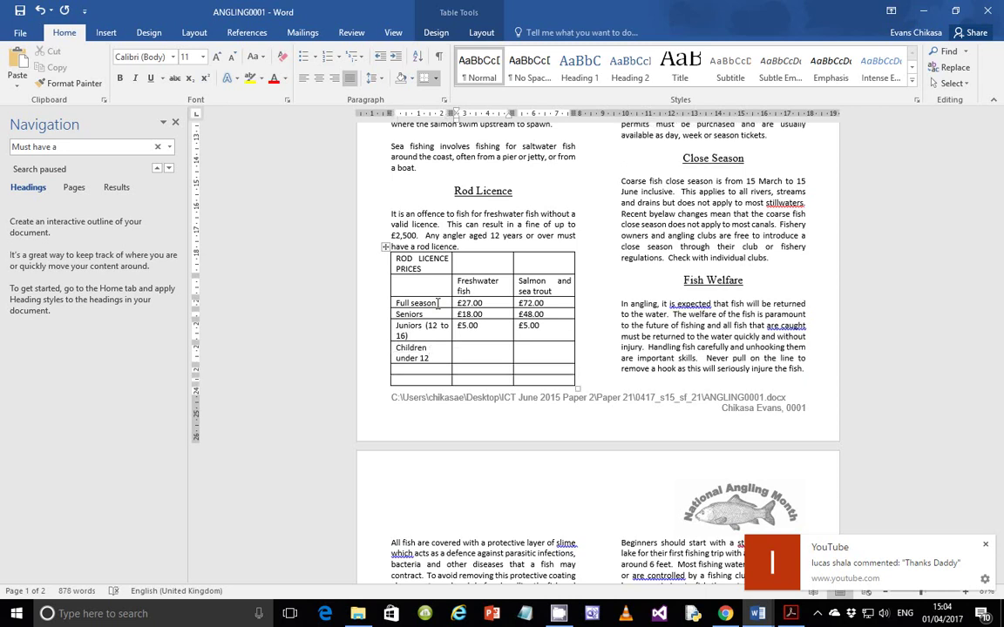
pyautogui.write('Free')
pyautogui.press('Tab')
pyautogui.write('Free')
pyautogui.press('Tab')
# Fill the next row with "8 day", £10.00 for freshwater fish and £23.00 for salmon and sea trout
pyautogui.write('8 day')
pyautogui.press('Tab')
pyautogui.write('£10.00')
pyautogui.press('Tab')
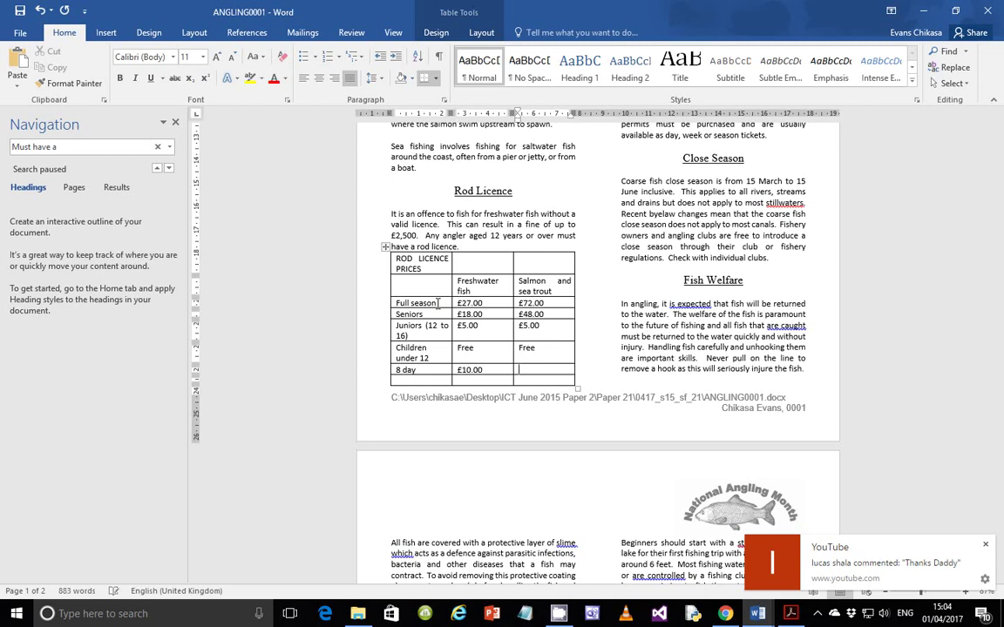
pyautogui.write('£23.00')
pyautogui.press('Tab')
# Fill the last row with "1 day", £3.75 for freshwater fish and £8.00 for salmon and sea trout
pyautogui.write('1 day')
pyautogui.press('Tab')
pyautogui.write('£')
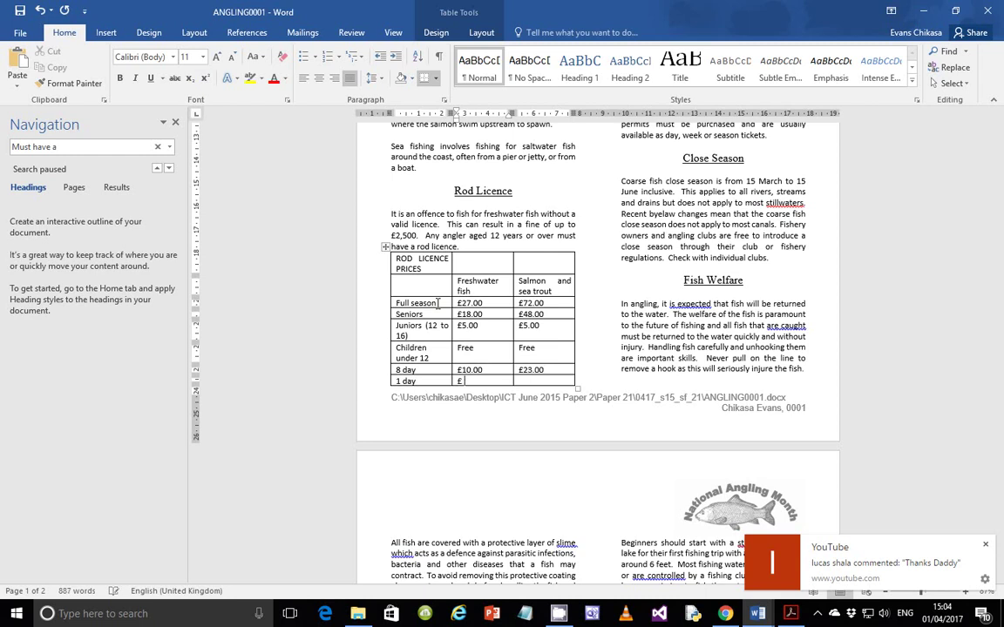
pyautogui.write('3.75')
pyautogui.press('Tab')
pyautogui.write('£8.00')
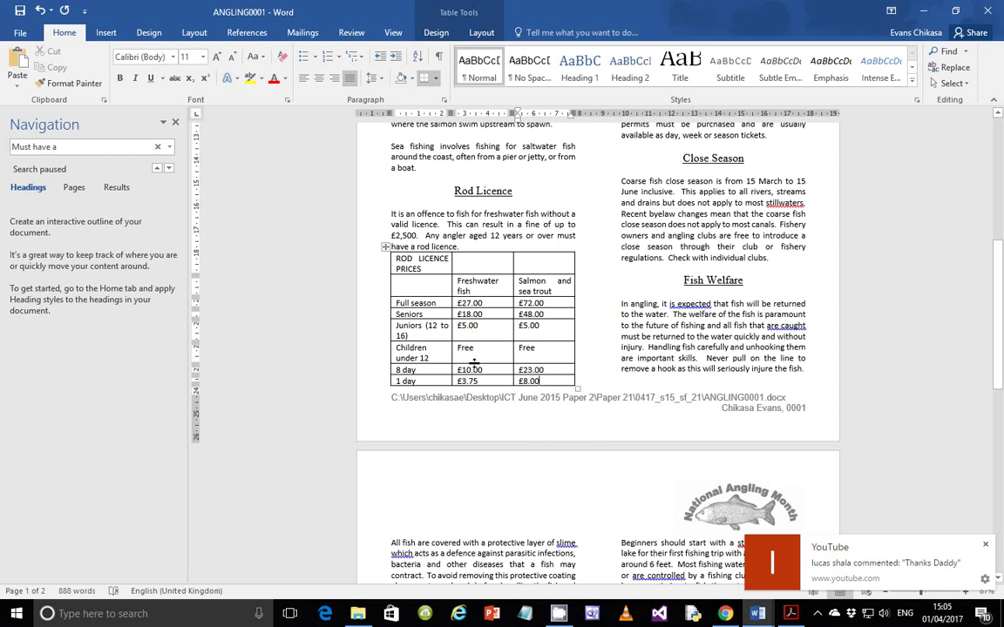
# Read tasks 18 to 20 in the question paper in Acrobat Reader, then compare the body text and table text formatting in Word
pyautogui.click(790, 612)
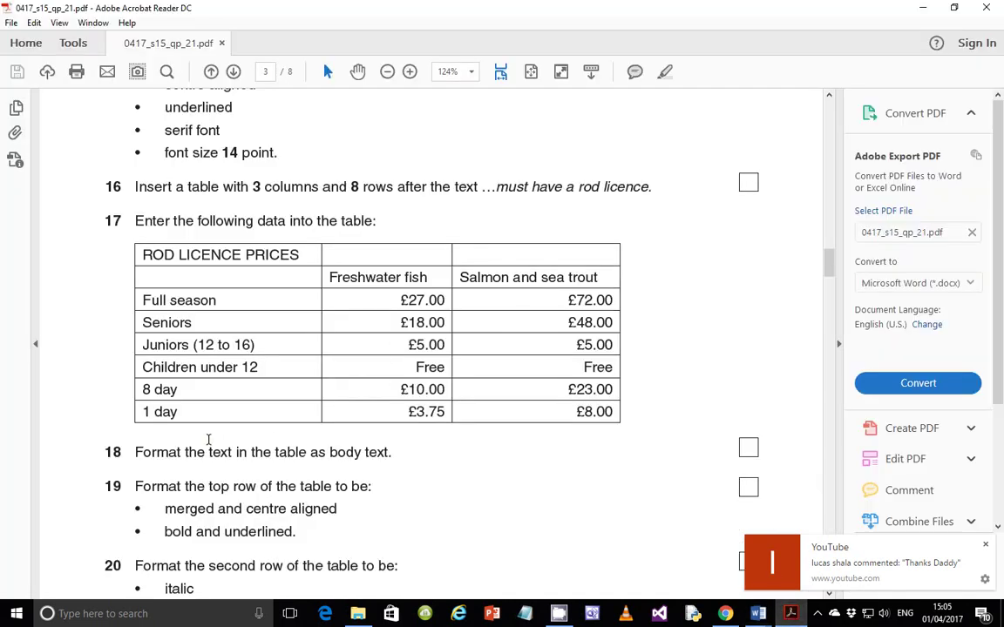
pyautogui.scroll(-3, 210, 440)
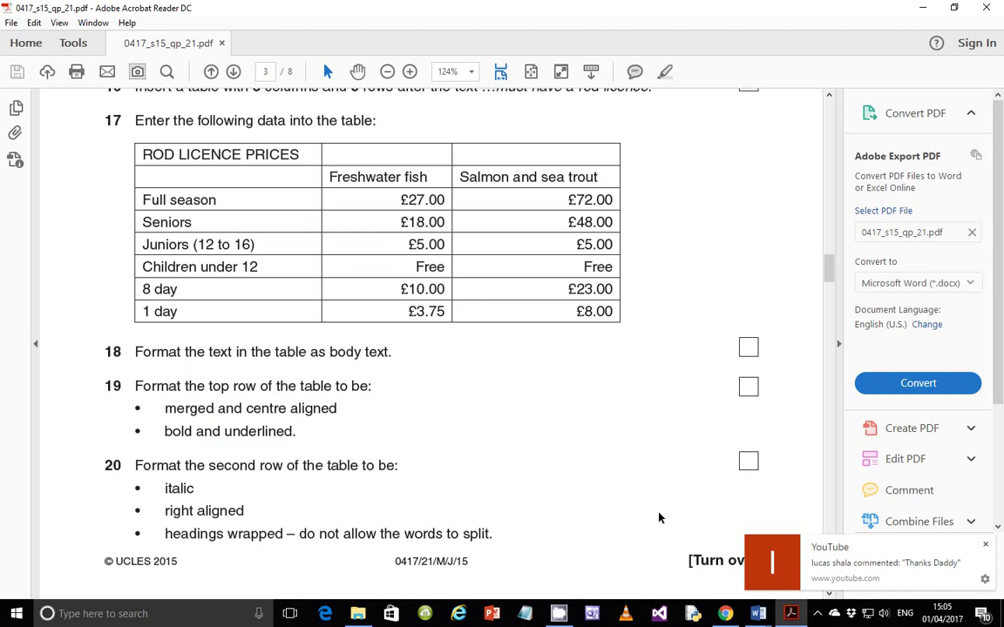
pyautogui.click(767, 616)
pyautogui.click(824, 540)
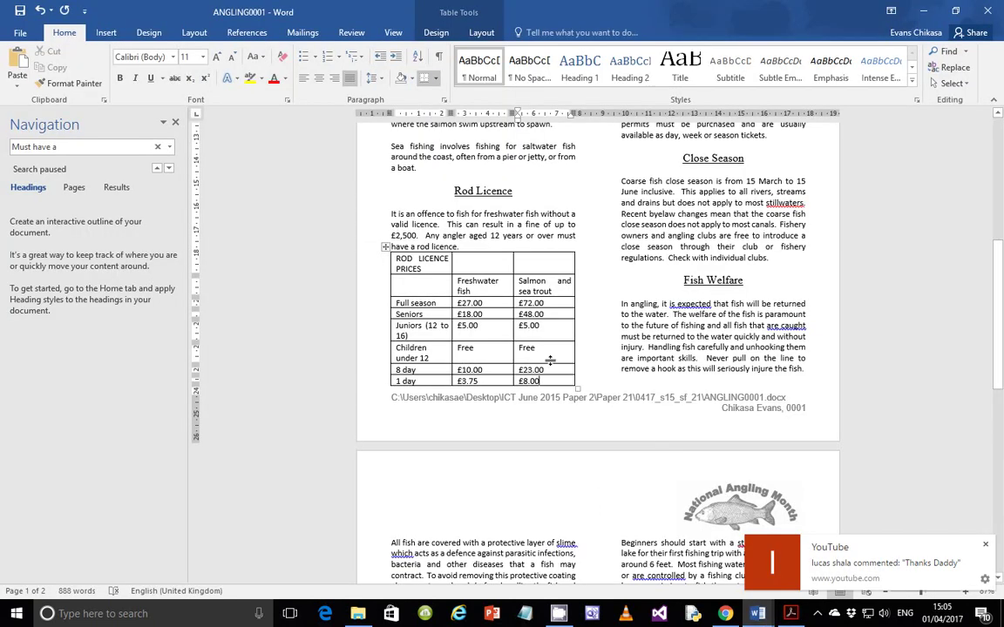
pyautogui.click(466, 247)
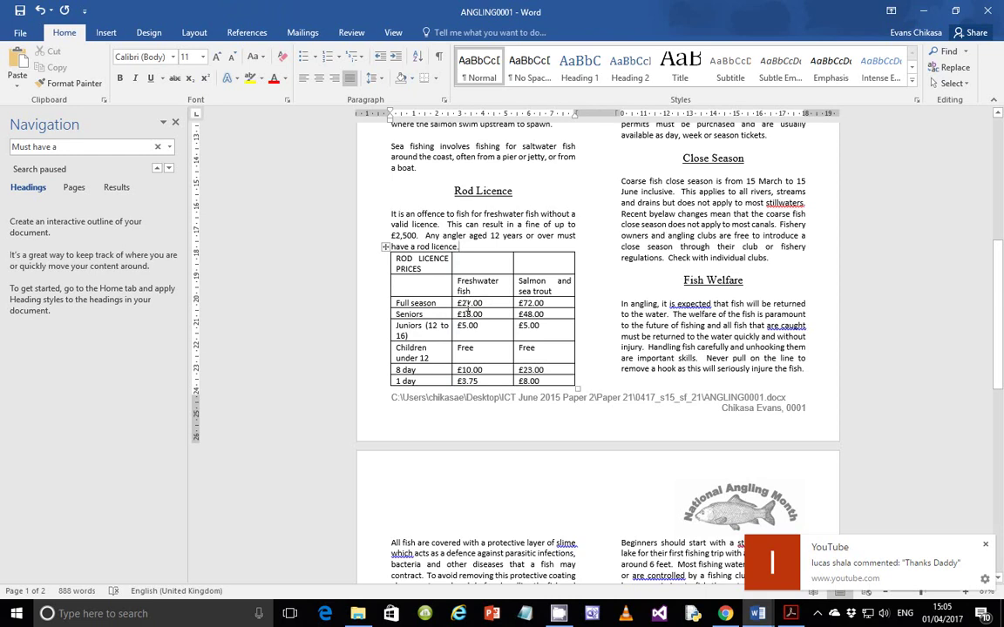
pyautogui.click(460, 224)
pyautogui.click(475, 280)
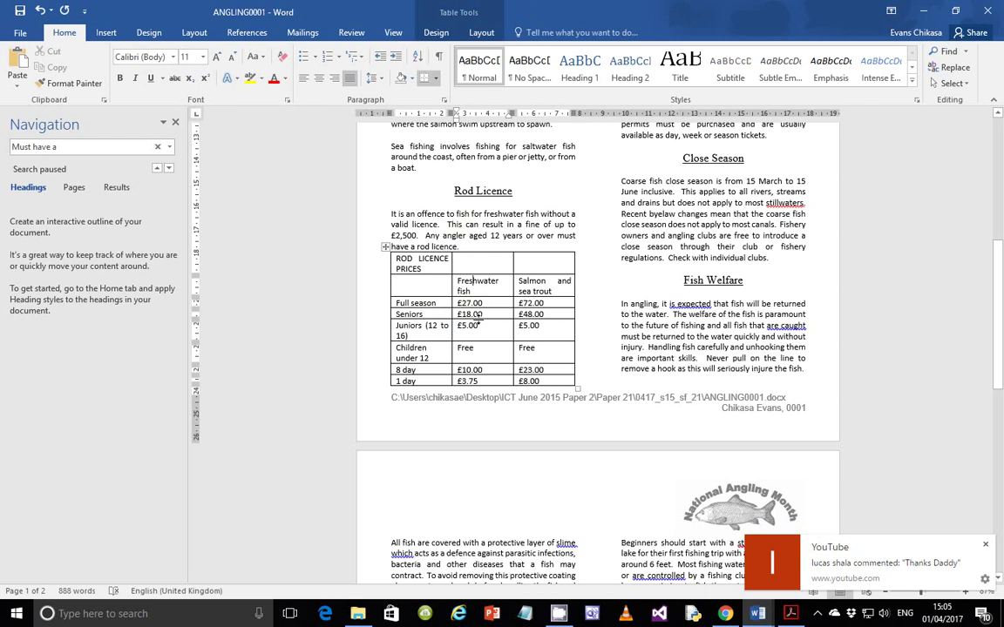
pyautogui.click(477, 314)
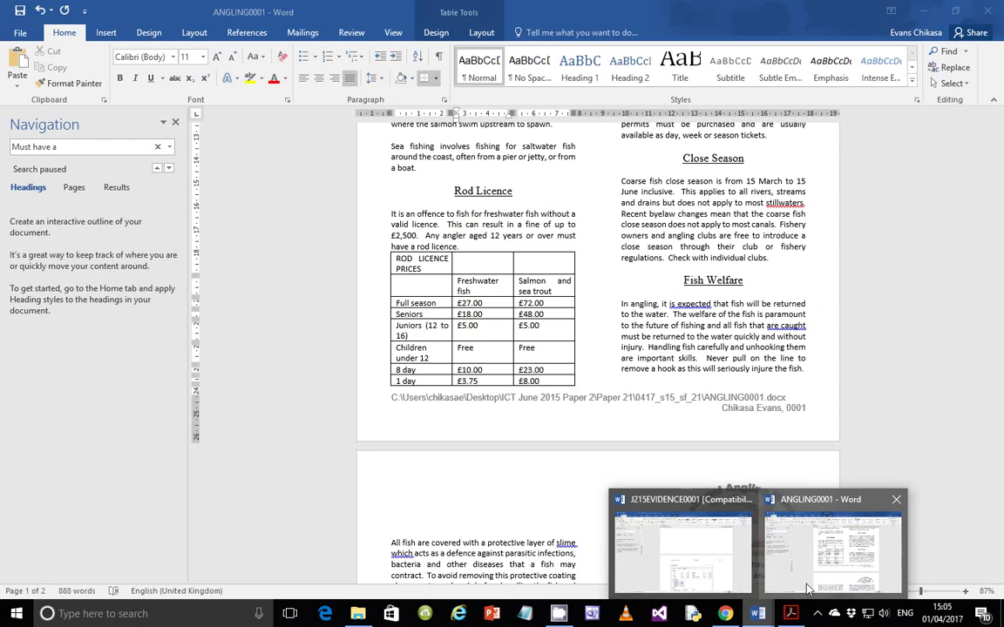
# Check task 19 in the question paper, return to Word and merge the three cells of the table's top row
pyautogui.click(789, 615)
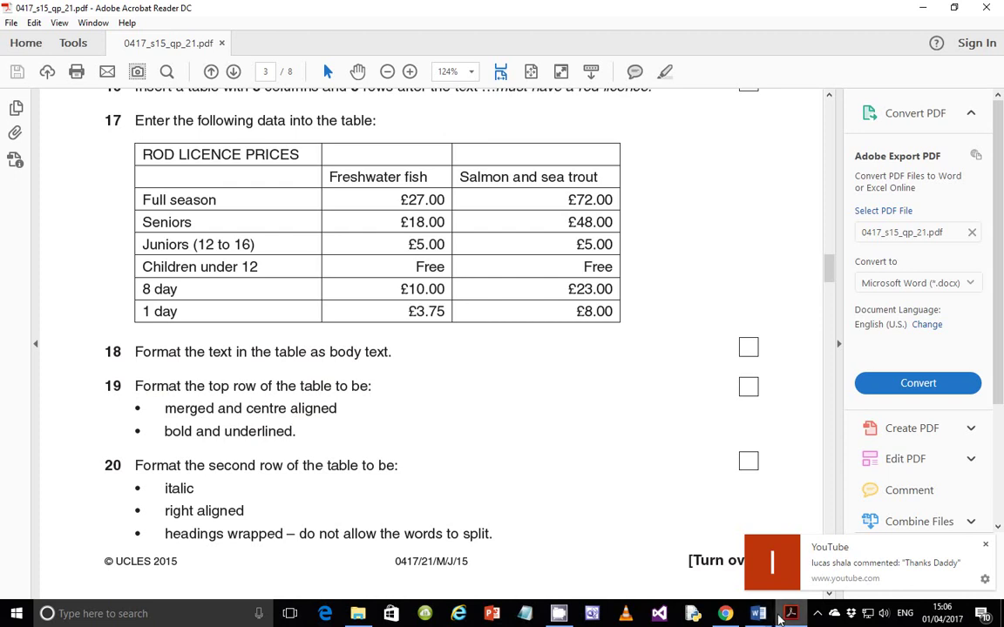
pyautogui.moveTo(758, 613)
pyautogui.click(810, 549)
pyautogui.moveTo(397, 261); pyautogui.dragTo(526, 264)
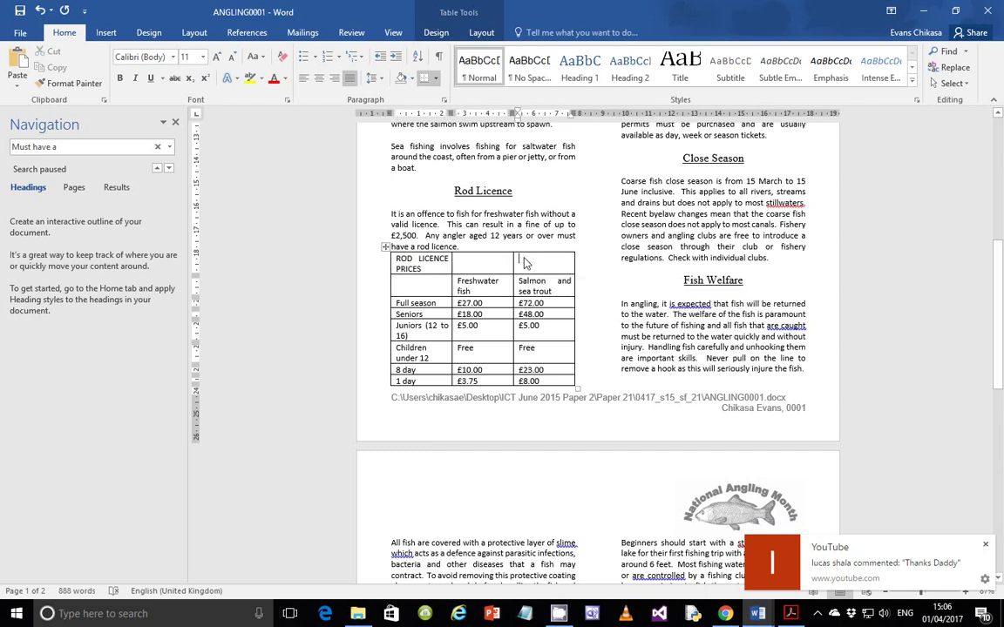
pyautogui.click(396, 264)
pyautogui.moveTo(396, 264); pyautogui.dragTo(540, 260)
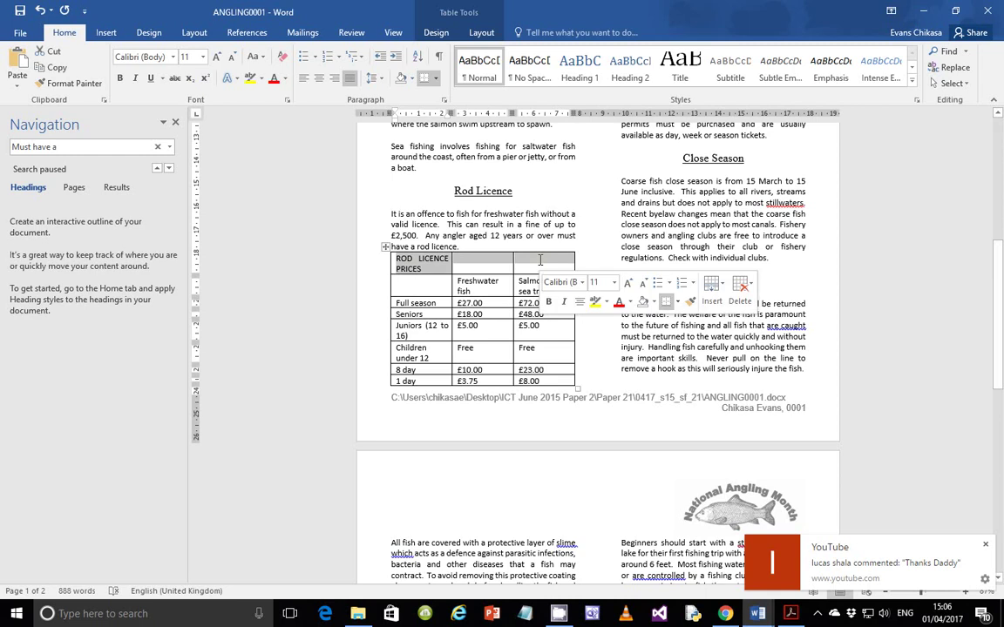
pyautogui.hotkey('shift', 'F10')
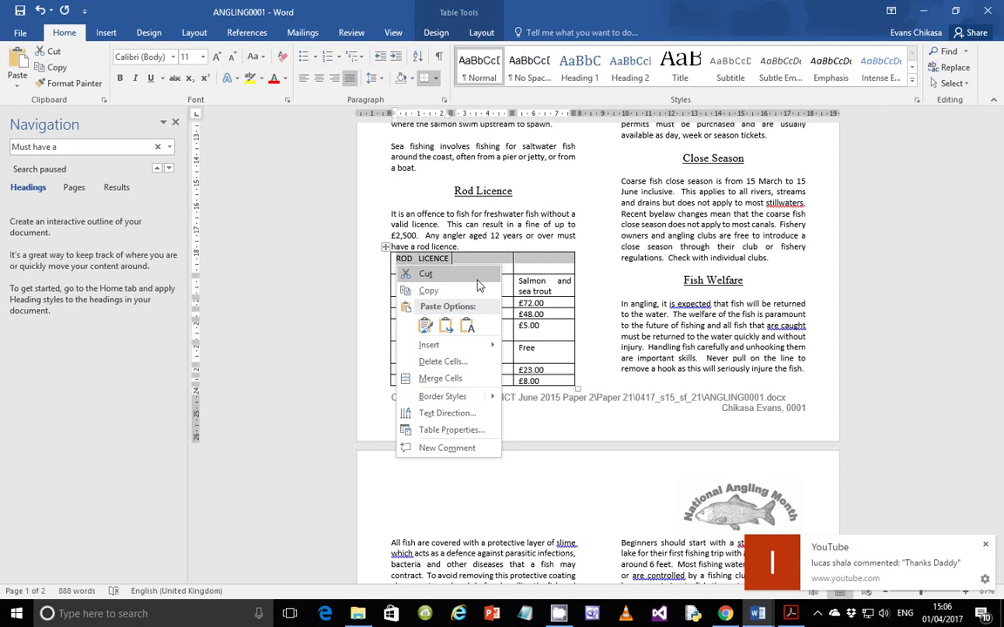
pyautogui.click(442, 378)
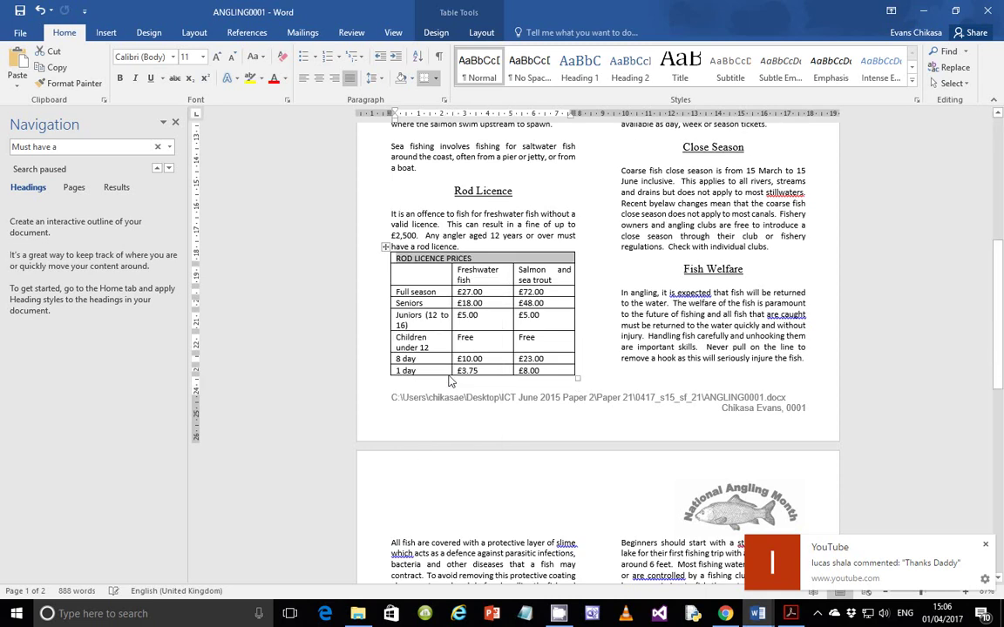
# Make the merged "ROD LICENCE PRICES" row bold, underlined and centre aligned
pyautogui.click(120, 79)
pyautogui.click(150, 79)
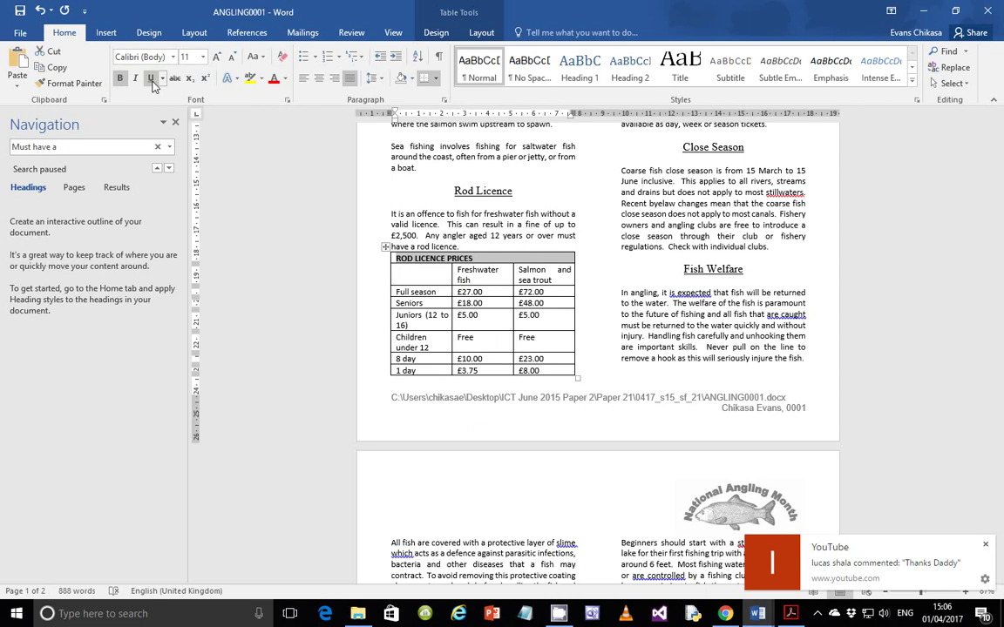
pyautogui.click(319, 77)
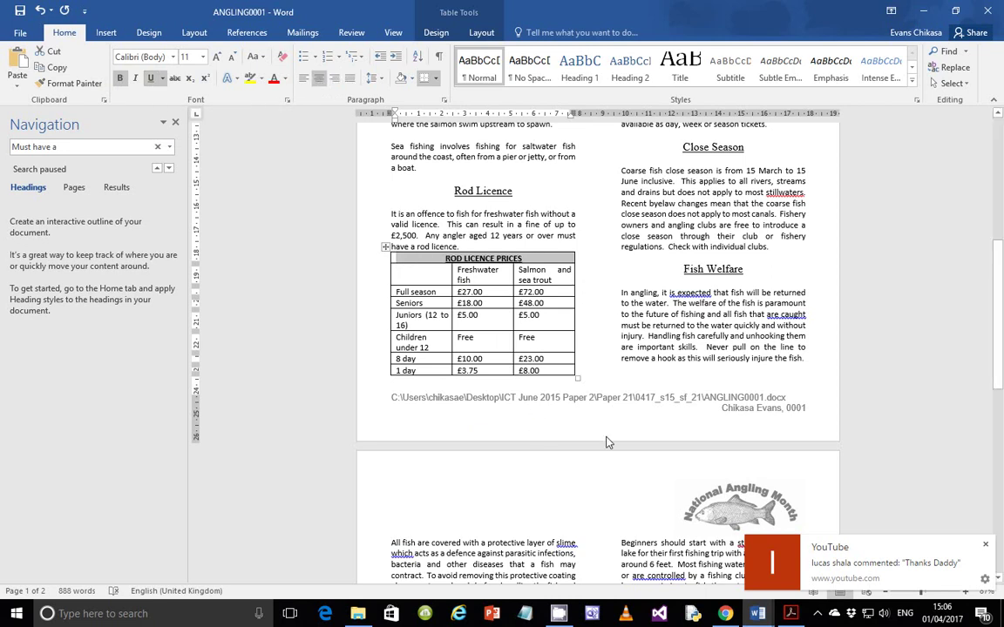
# Check task 20 in the question paper, return to Word and make the table's second row right aligned, italic and bold
pyautogui.click(790, 613)
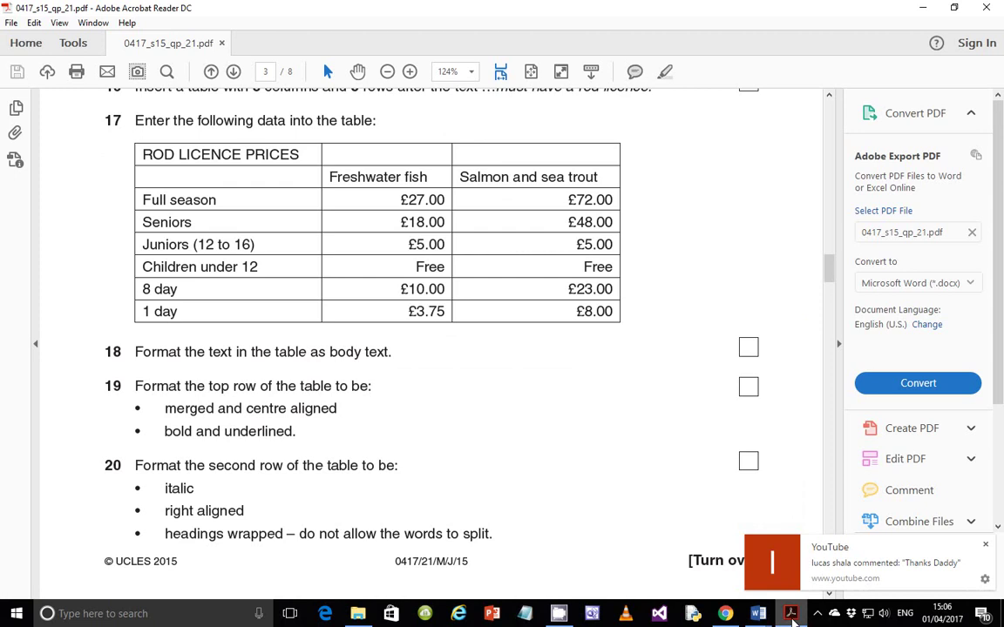
pyautogui.scroll(-3, 395, 434)
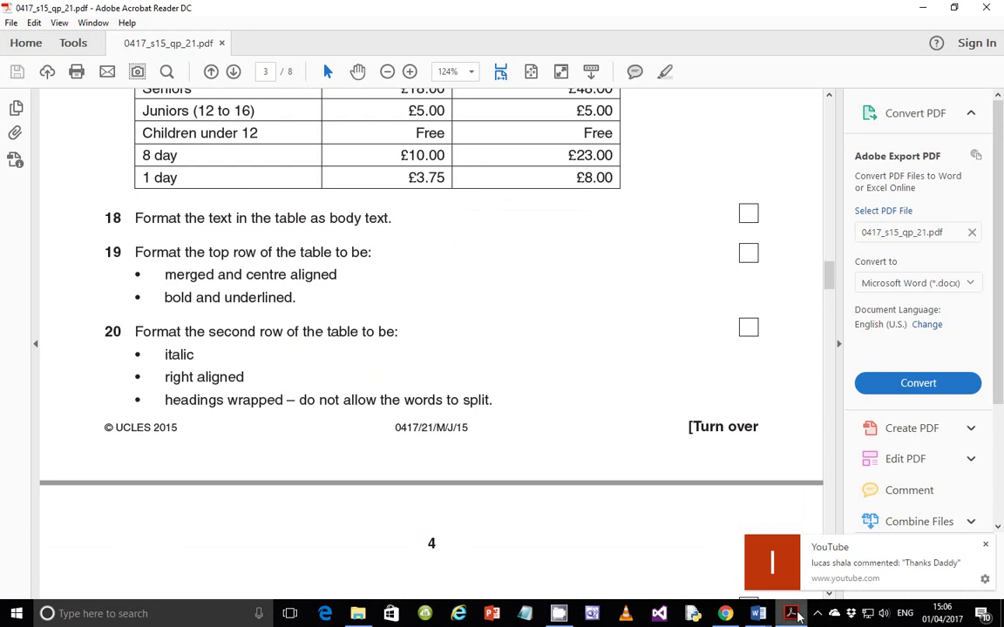
pyautogui.click(758, 614)
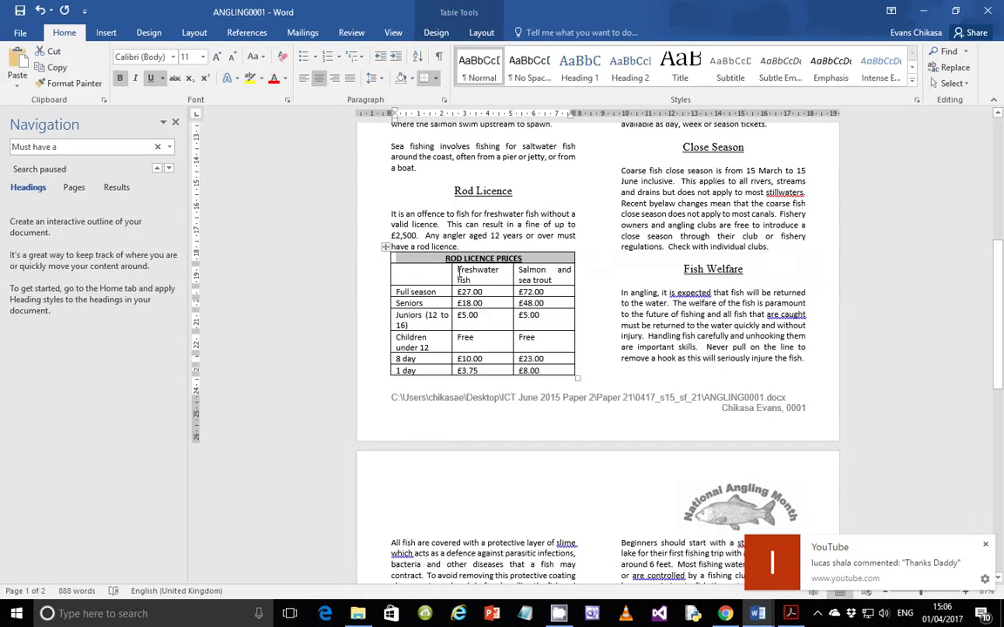
pyautogui.moveTo(453, 274); pyautogui.dragTo(566, 273)
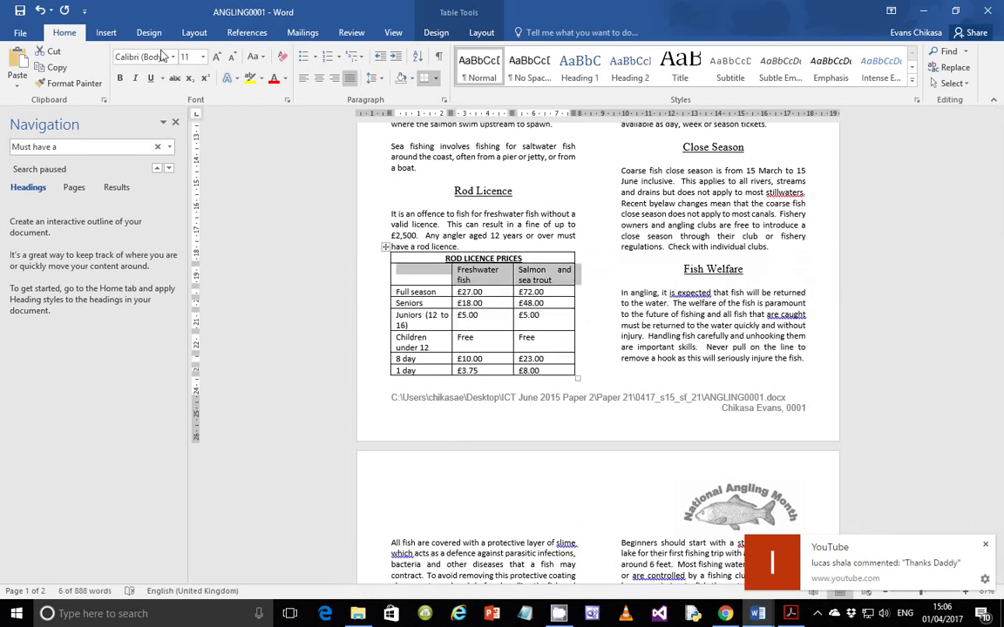
pyautogui.click(334, 78)
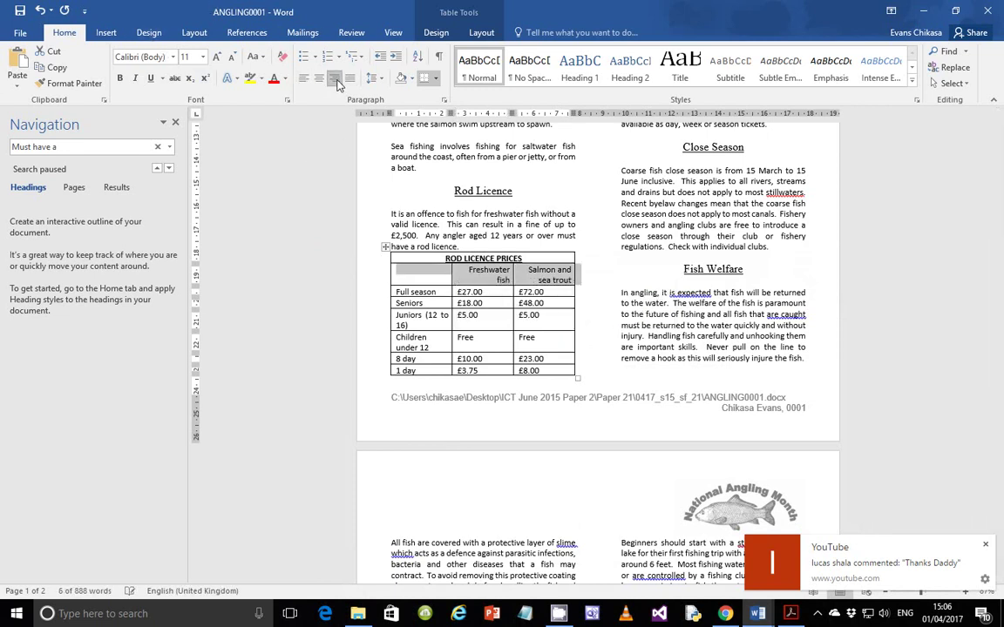
pyautogui.click(137, 80)
pyautogui.click(119, 77)
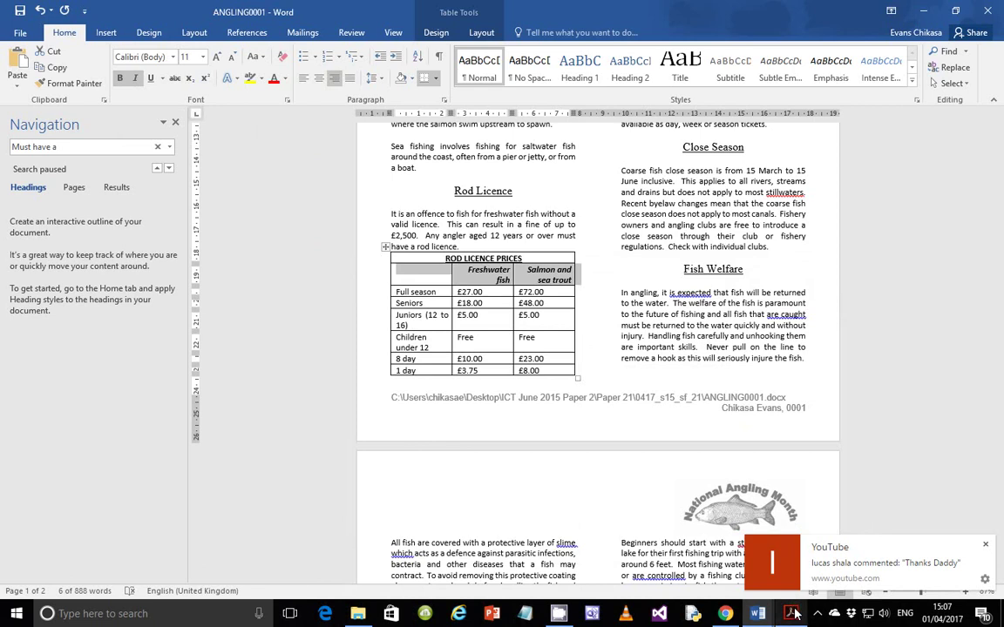
# Check task 20 in the question paper, return to Word and remove the bold formatting from the table's second row
pyautogui.hotkey('alt', 'Tab')
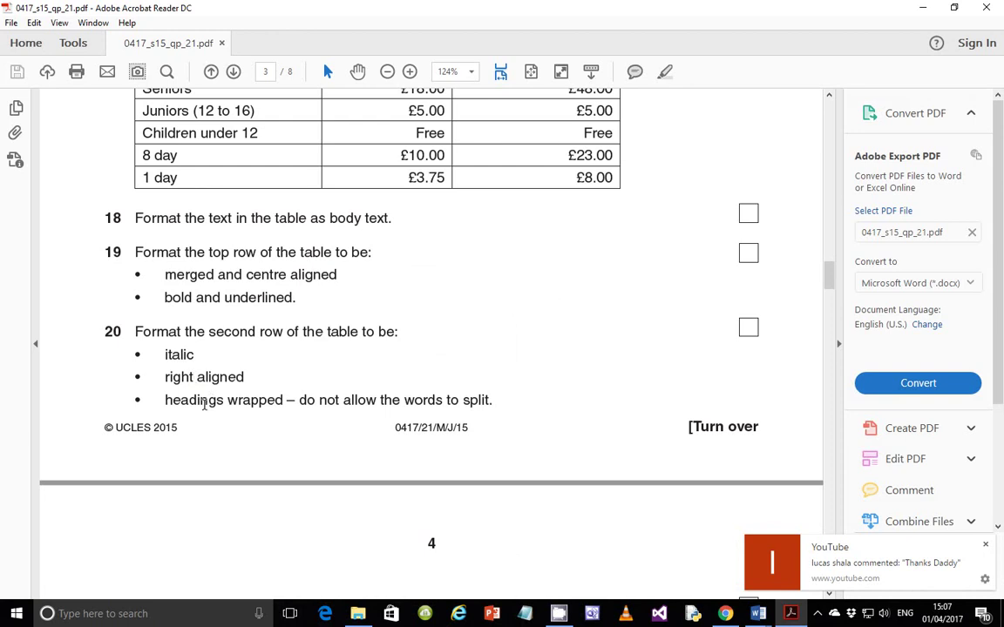
pyautogui.click(792, 615)
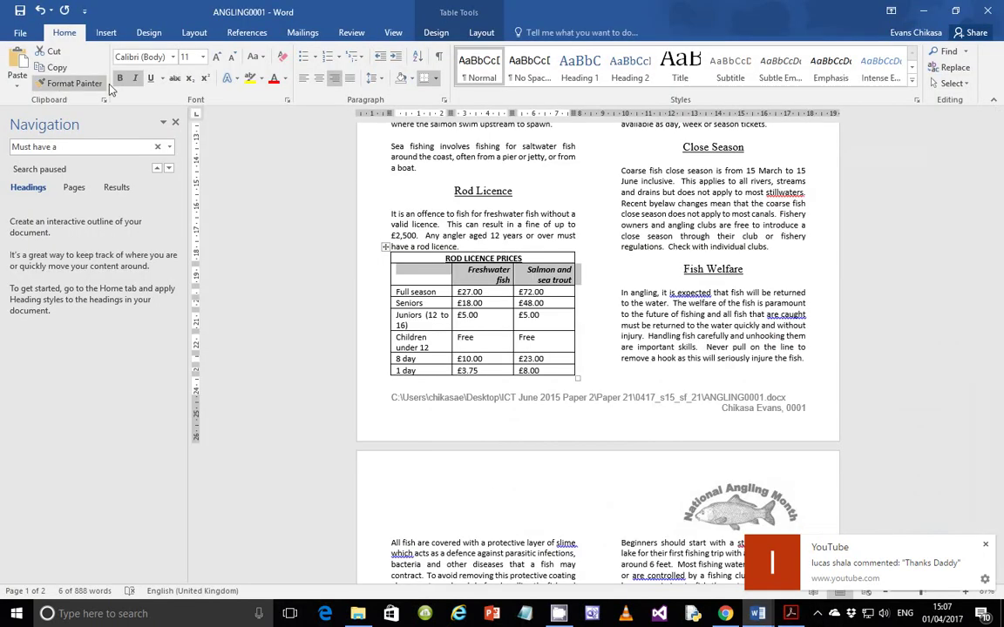
pyautogui.click(493, 261)
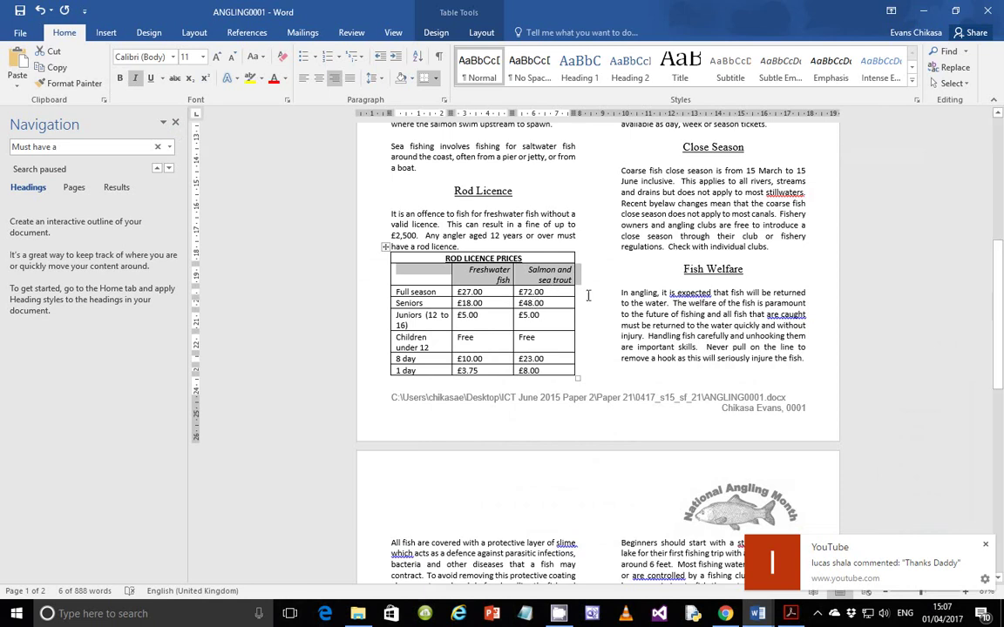
pyautogui.click(527, 292)
pyautogui.press('BackSpace')
pyautogui.write('7')
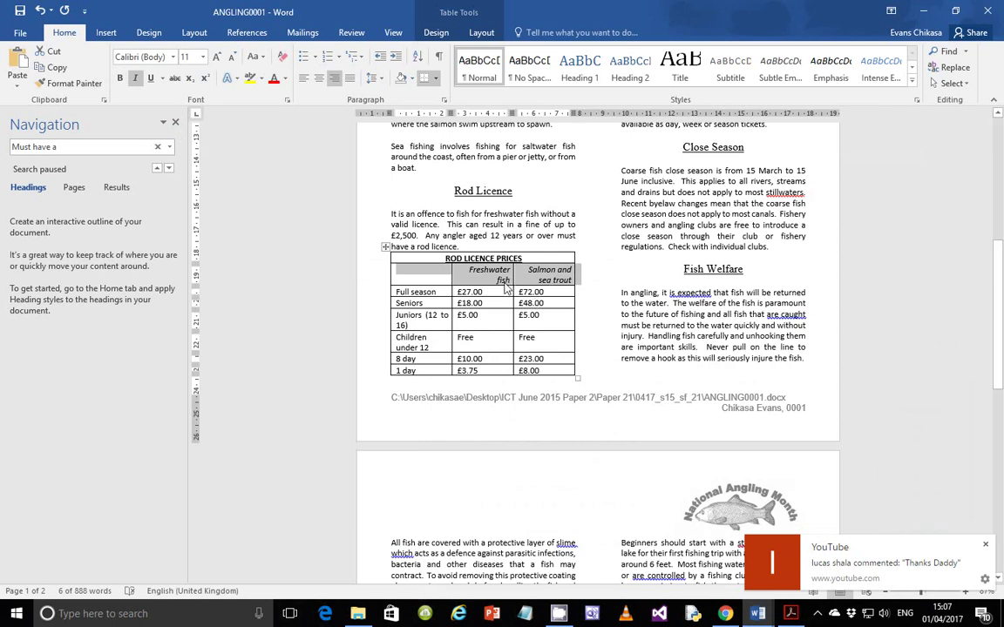
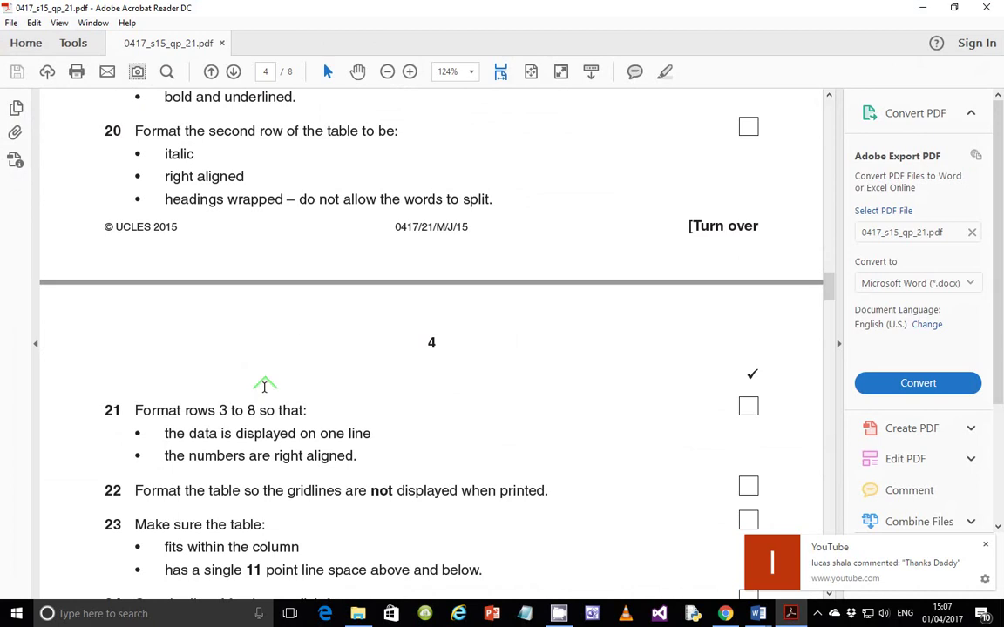
# Read task 21 in the question paper, then return to Word and look over rows 3 to 8 of the rod licence table
pyautogui.scroll(-1, 264, 387)
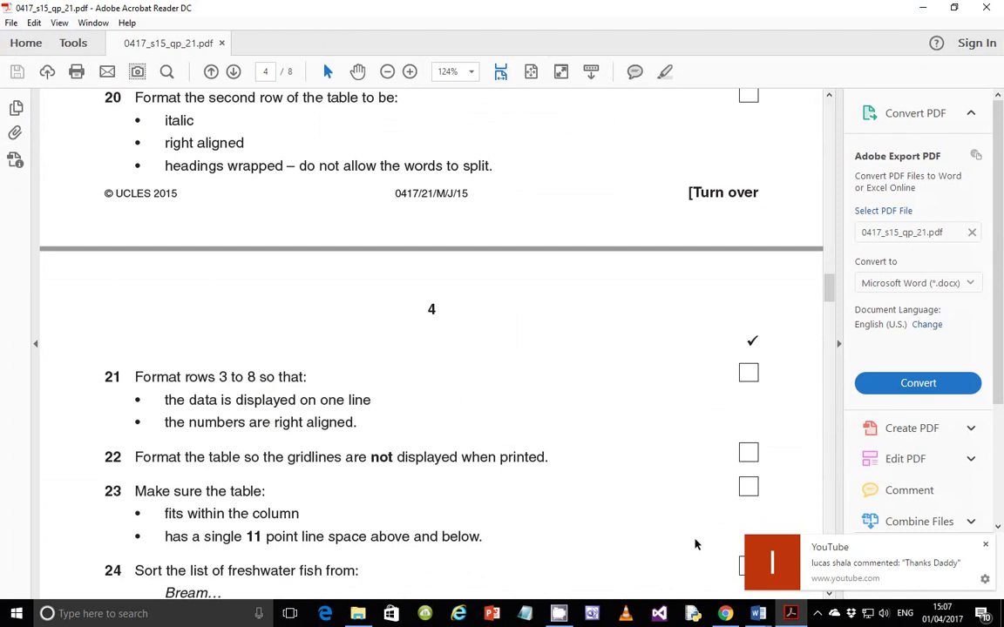
pyautogui.click(791, 615)
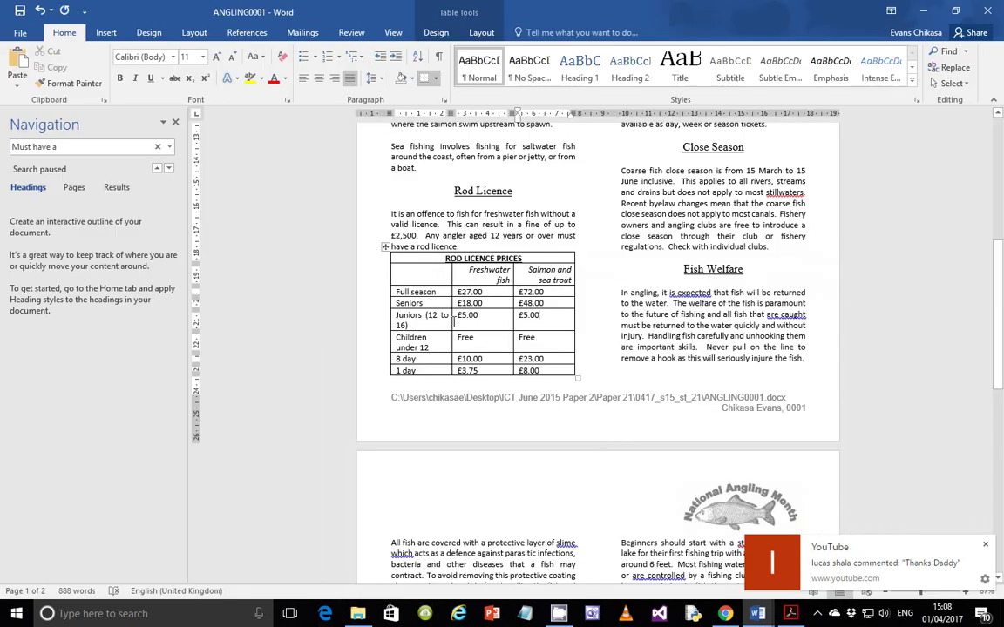
pyautogui.click(408, 325)
pyautogui.scroll(7, 462, 383)
pyautogui.scroll(-6, 615, 310)
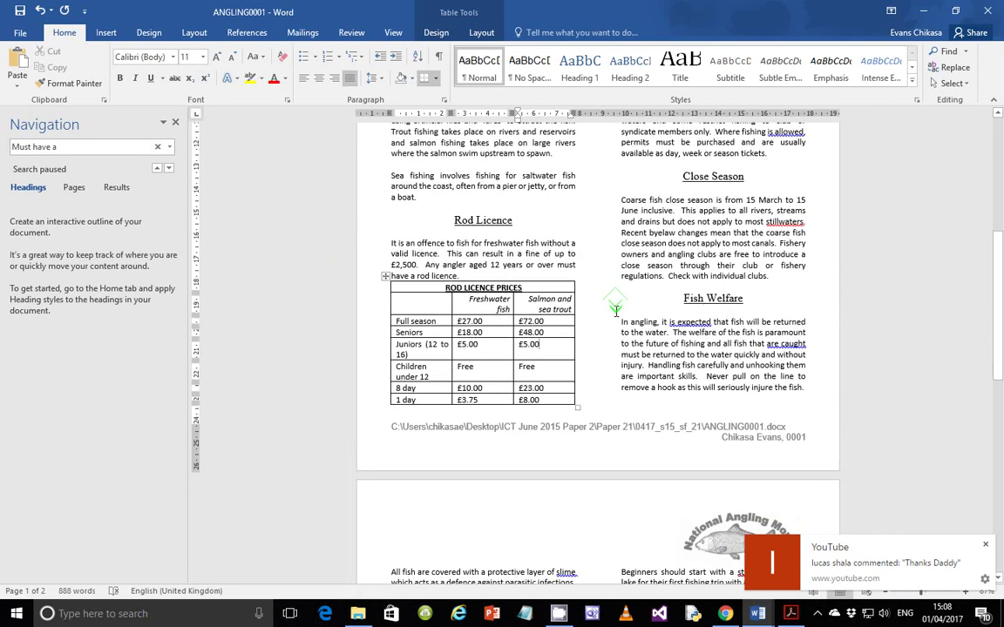
pyautogui.scroll(-5, 616, 309)
pyautogui.scroll(4, 615, 317)
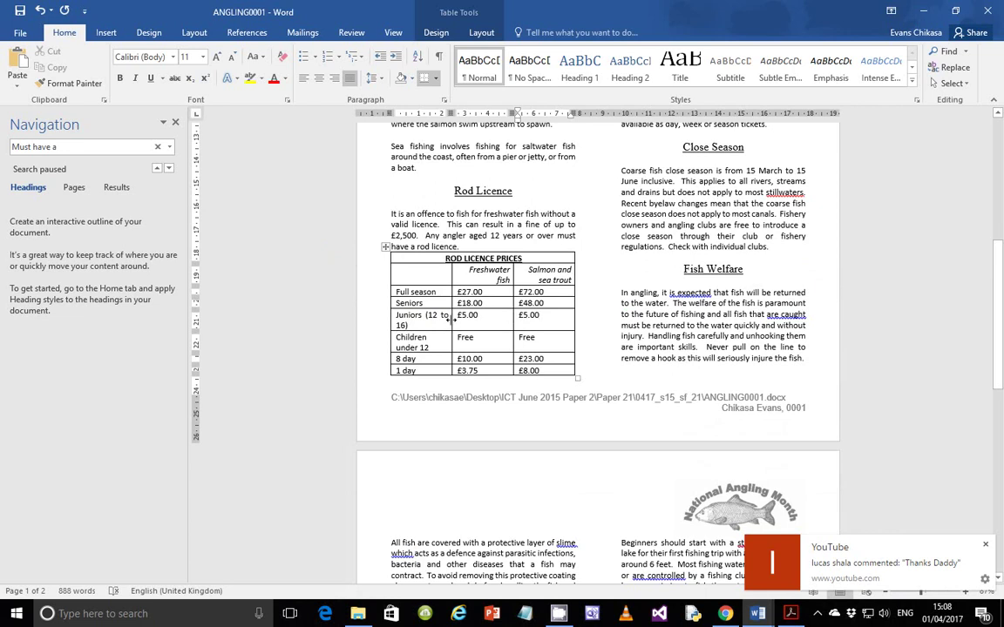
# Widen the table's first column so each row label fits on one line, and right align the prices in rows 3 to 8
pyautogui.doubleClick(450, 319)
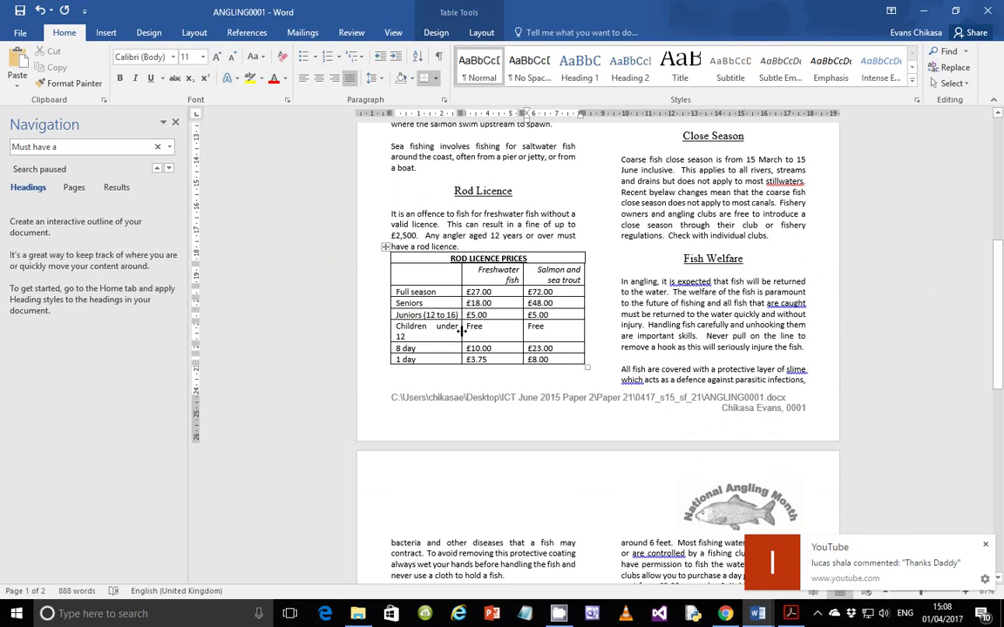
pyautogui.moveTo(460, 329); pyautogui.dragTo(470, 328)
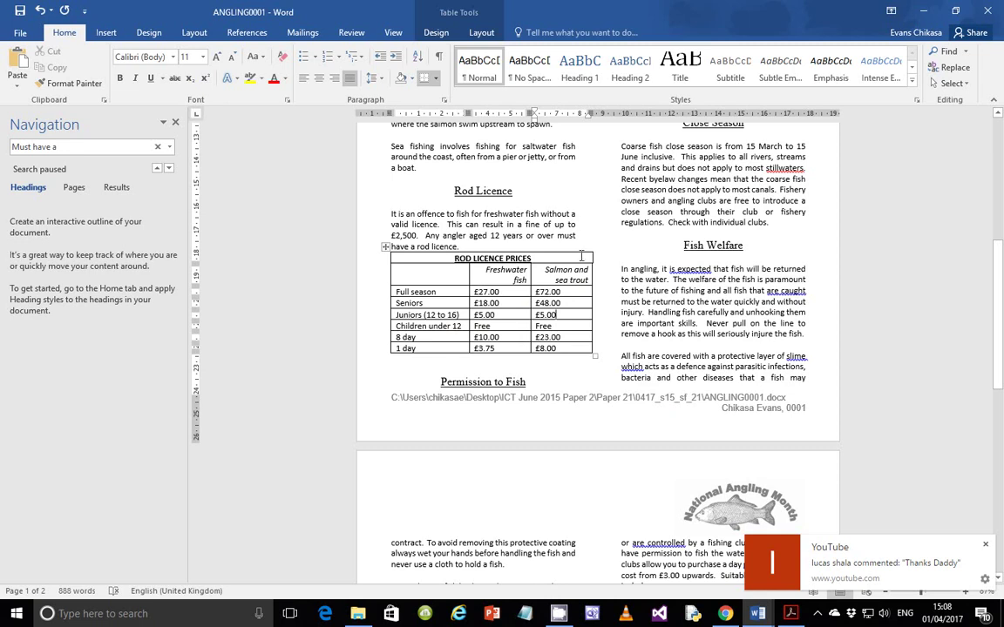
pyautogui.moveTo(592, 118); pyautogui.dragTo(590, 118)
pyautogui.click(580, 216)
pyautogui.moveTo(575, 114); pyautogui.dragTo(575, 114)
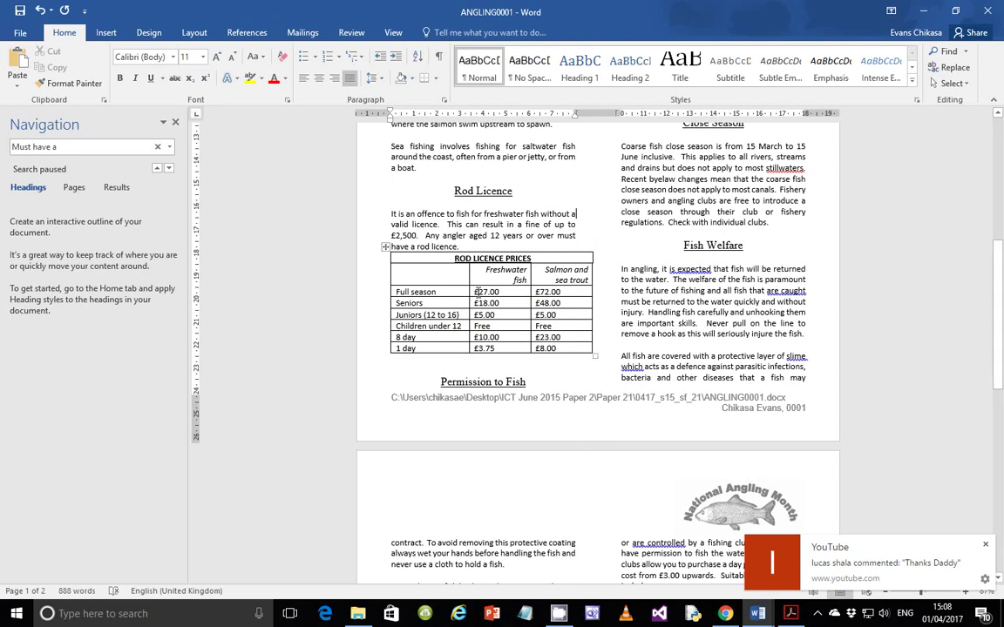
pyautogui.moveTo(476, 292); pyautogui.dragTo(562, 349)
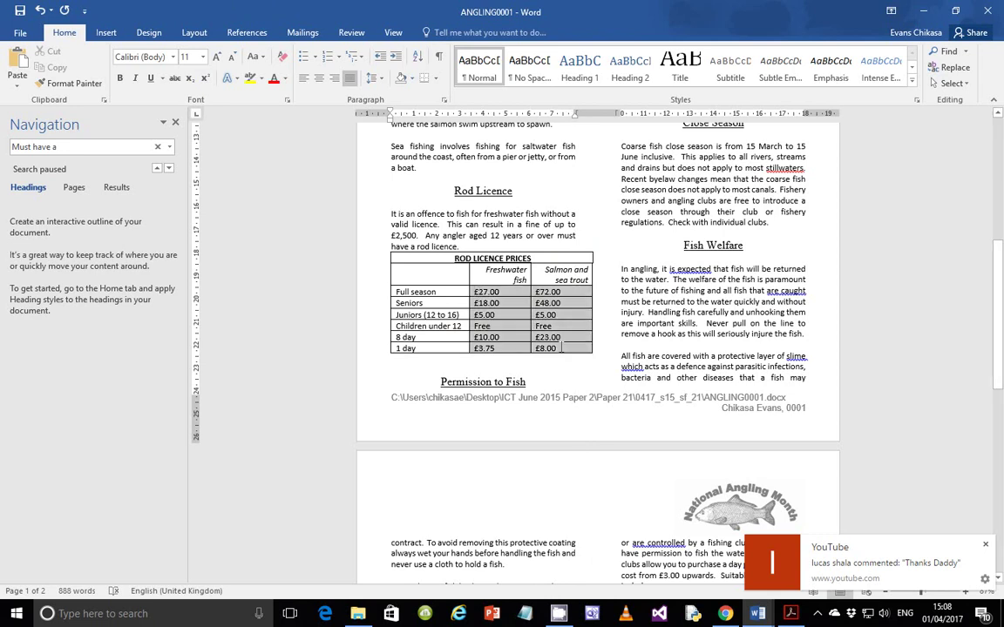
pyautogui.click(334, 78)
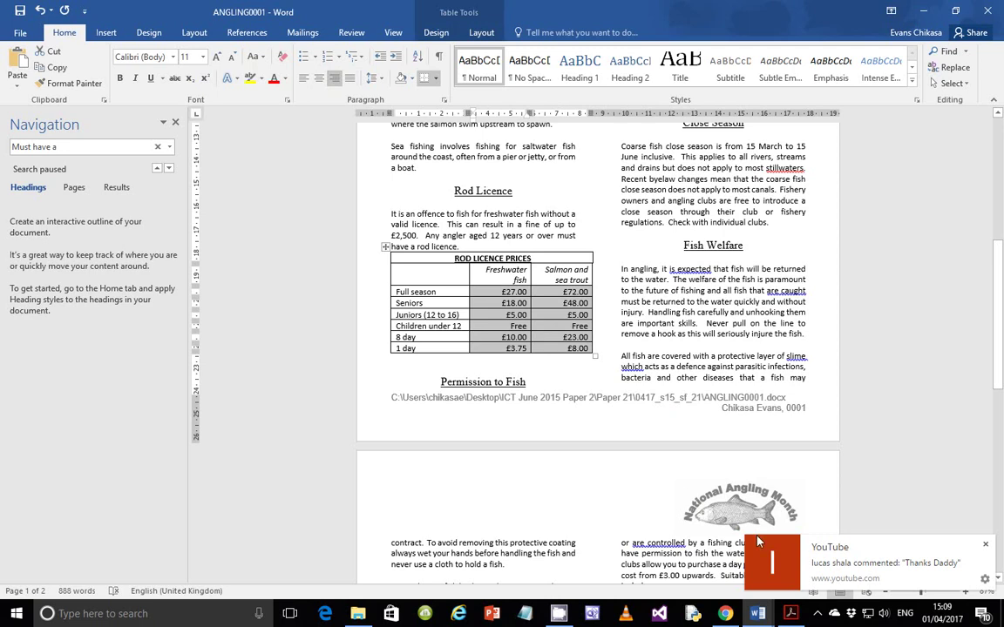
# Check task 23 in the question paper, return to Word and narrow the table's second and third columns so it fits within the text column
pyautogui.click(790, 614)
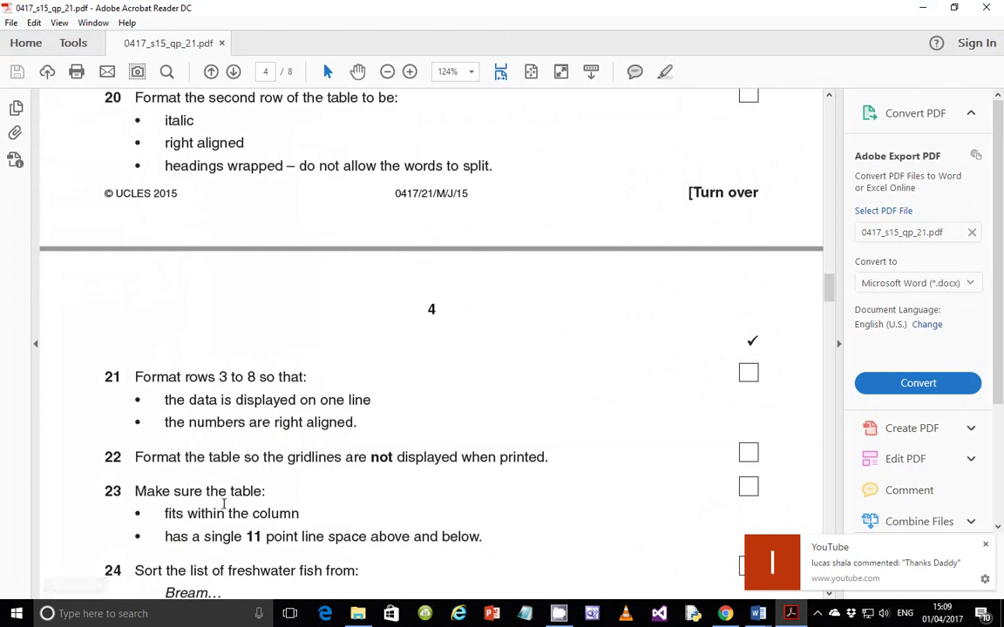
pyautogui.moveTo(164, 513); pyautogui.dragTo(303, 513)
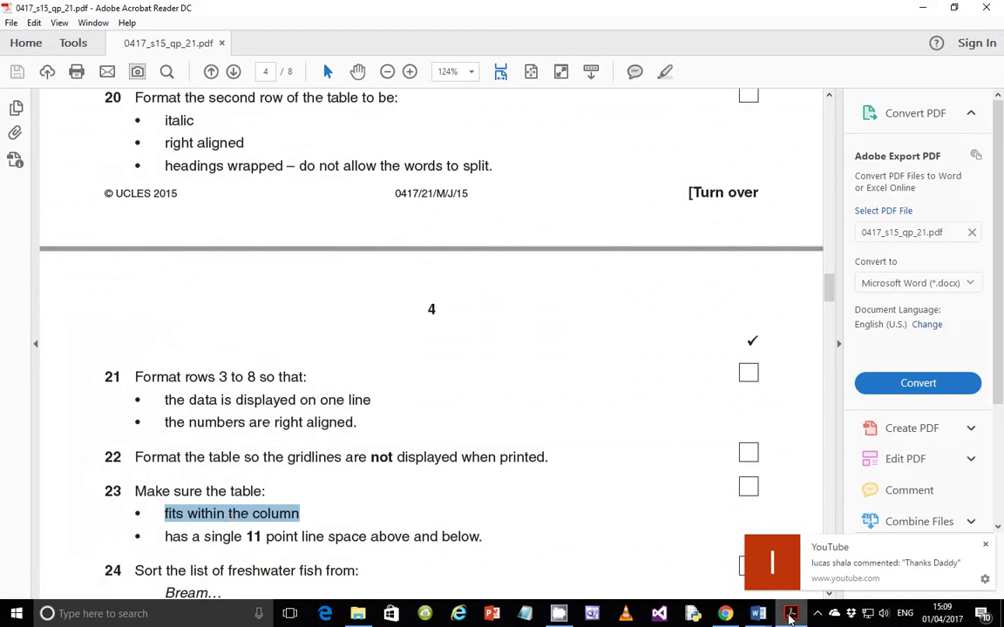
pyautogui.moveTo(790, 615)
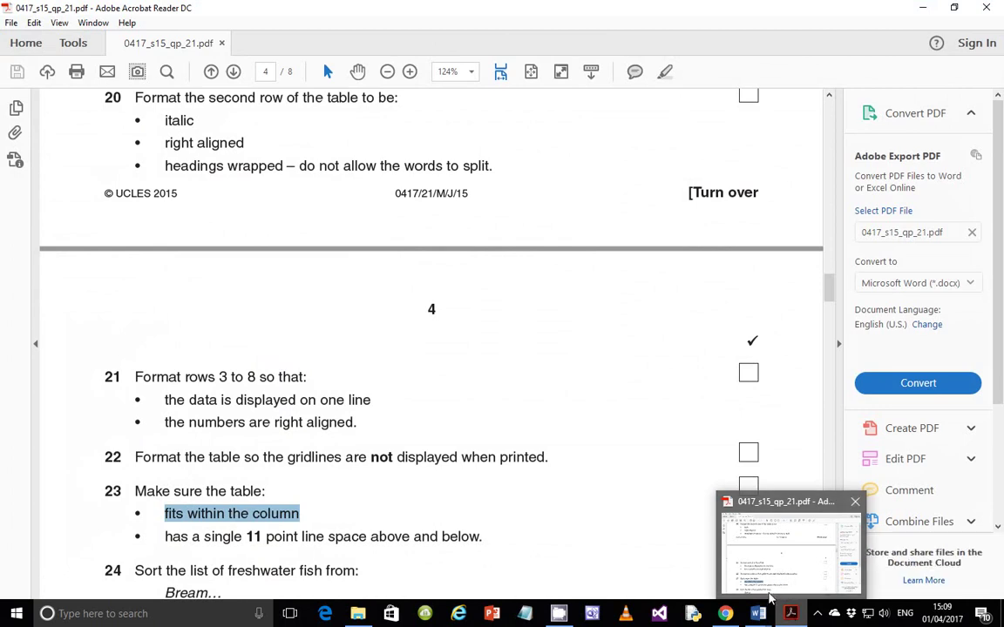
pyautogui.moveTo(758, 610)
pyautogui.click(795, 571)
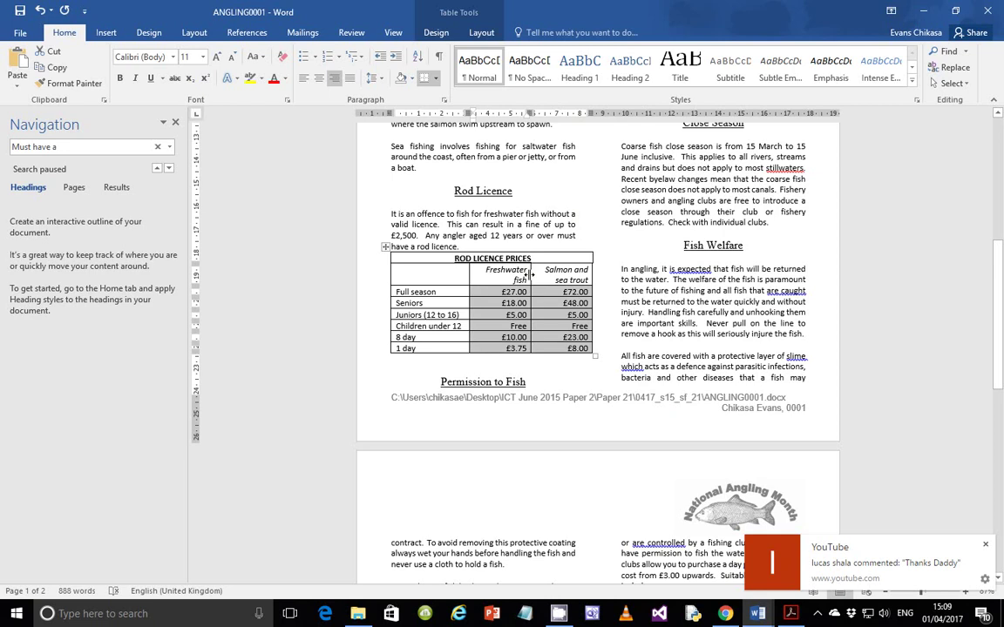
pyautogui.moveTo(529, 274); pyautogui.dragTo(523, 275)
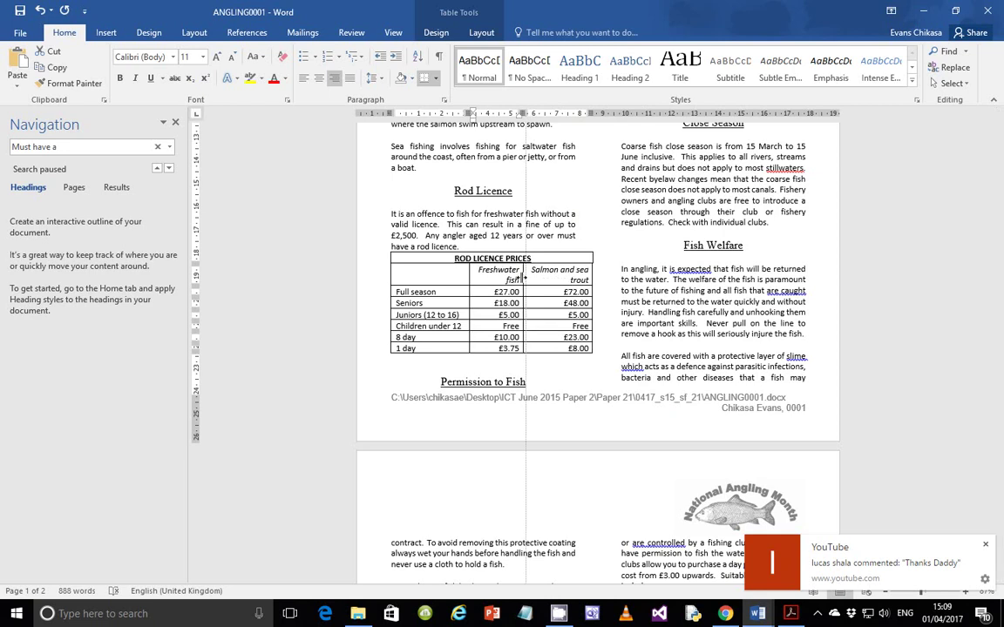
pyautogui.moveTo(593, 270); pyautogui.dragTo(576, 273)
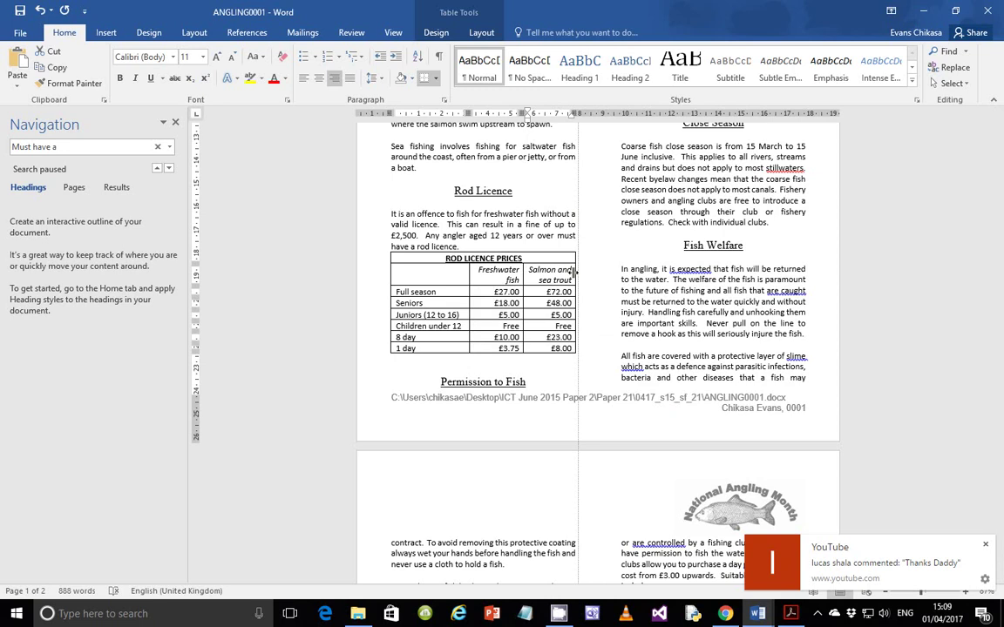
pyautogui.moveTo(575, 272); pyautogui.dragTo(575, 272)
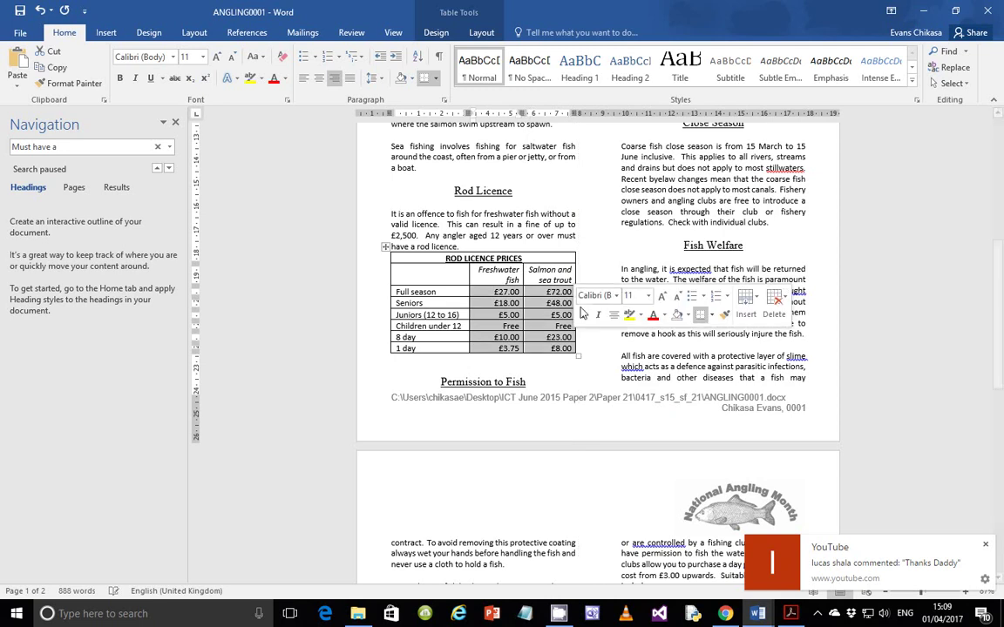
pyautogui.click(554, 206)
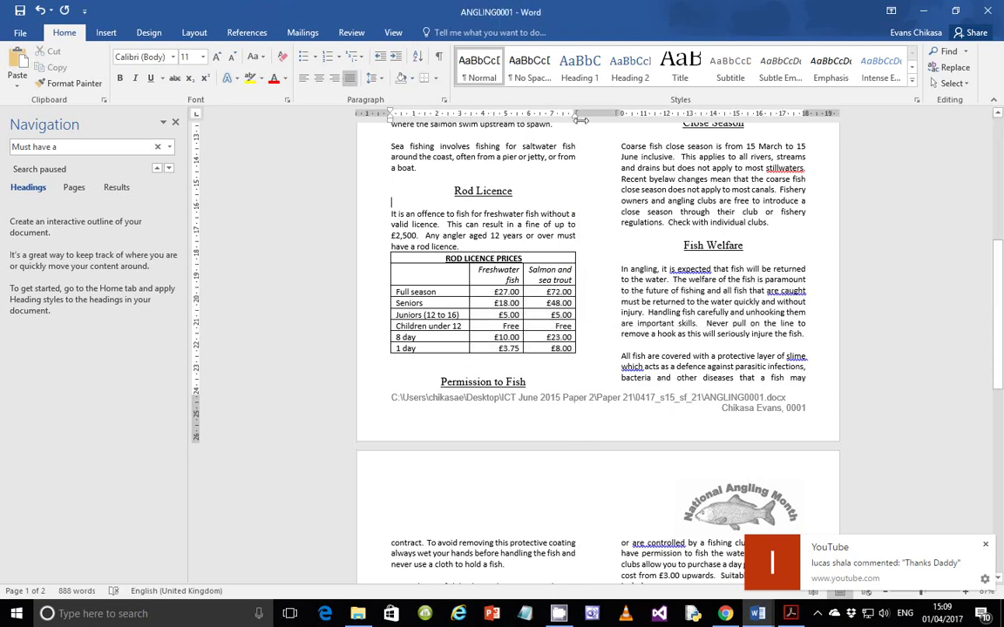
pyautogui.moveTo(575, 114); pyautogui.dragTo(575, 113)
# Check the line space requirement of task 23, return to Word and insert a single blank line between the Rod Licence paragraph and the table
pyautogui.click(790, 613)
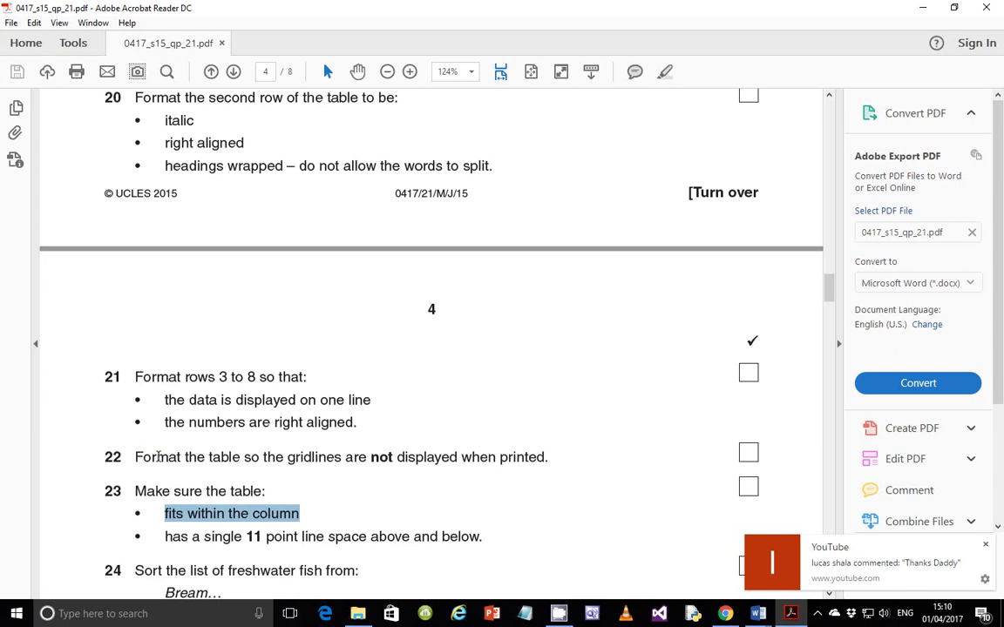
pyautogui.moveTo(164, 537); pyautogui.dragTo(486, 529)
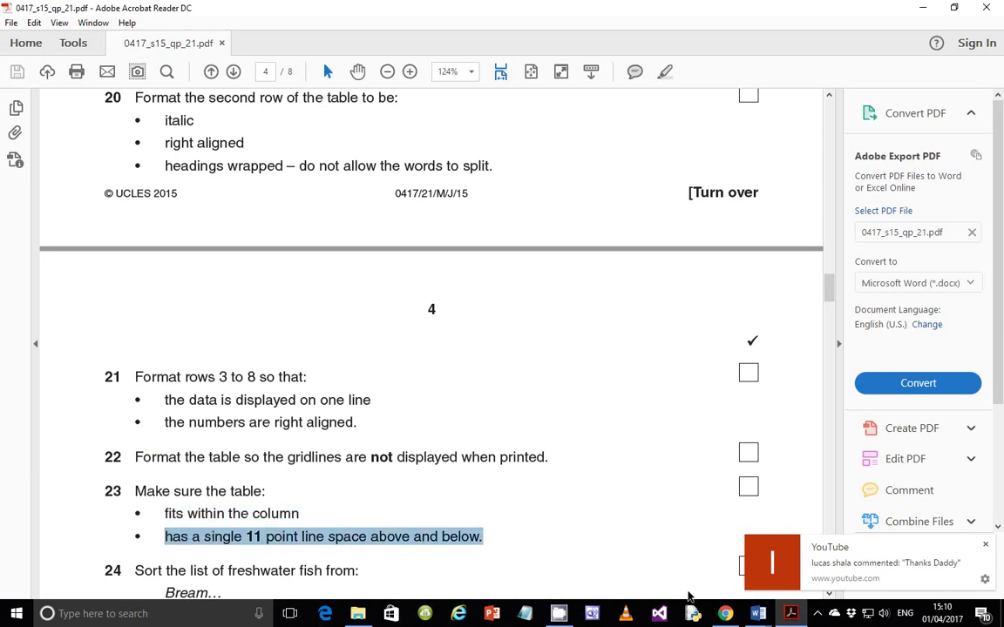
pyautogui.moveTo(757, 613)
pyautogui.click(787, 542)
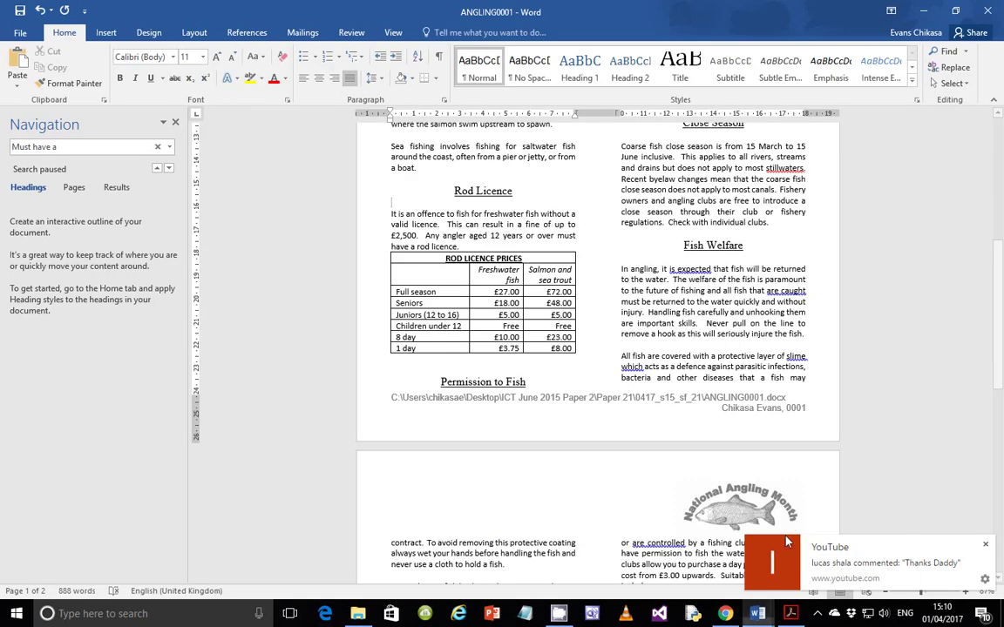
pyautogui.hotkey('alt', 'Tab')
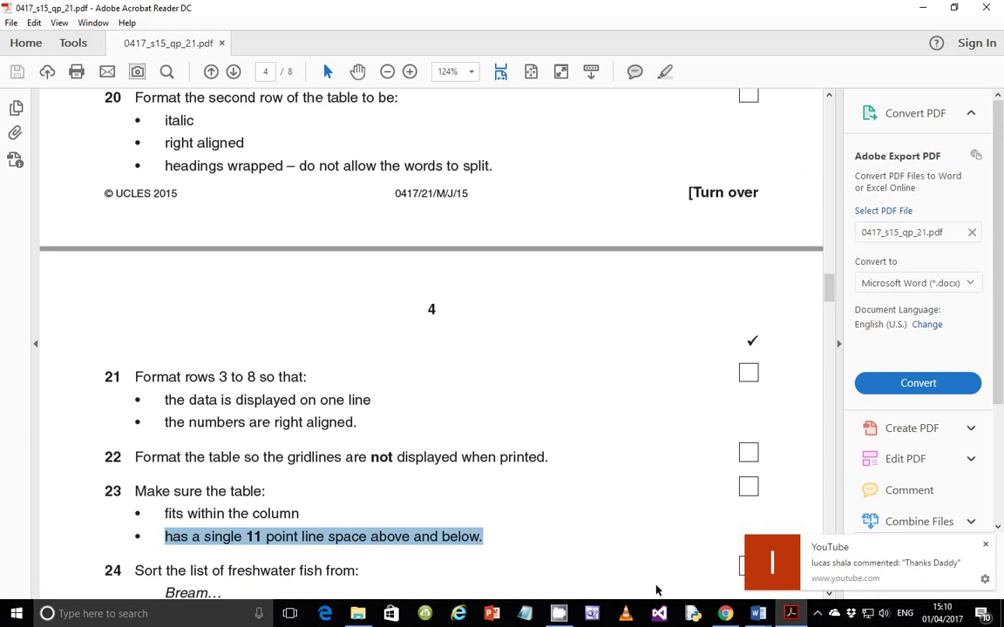
pyautogui.click(757, 613)
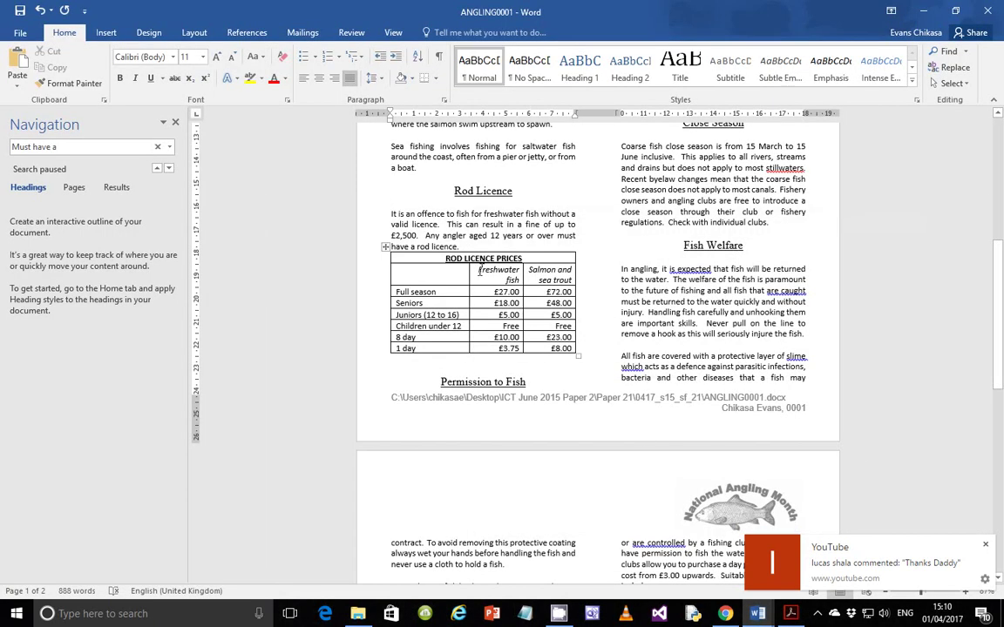
pyautogui.click(470, 248)
pyautogui.hotkey('ctrl', 's')
pyautogui.press('Return')
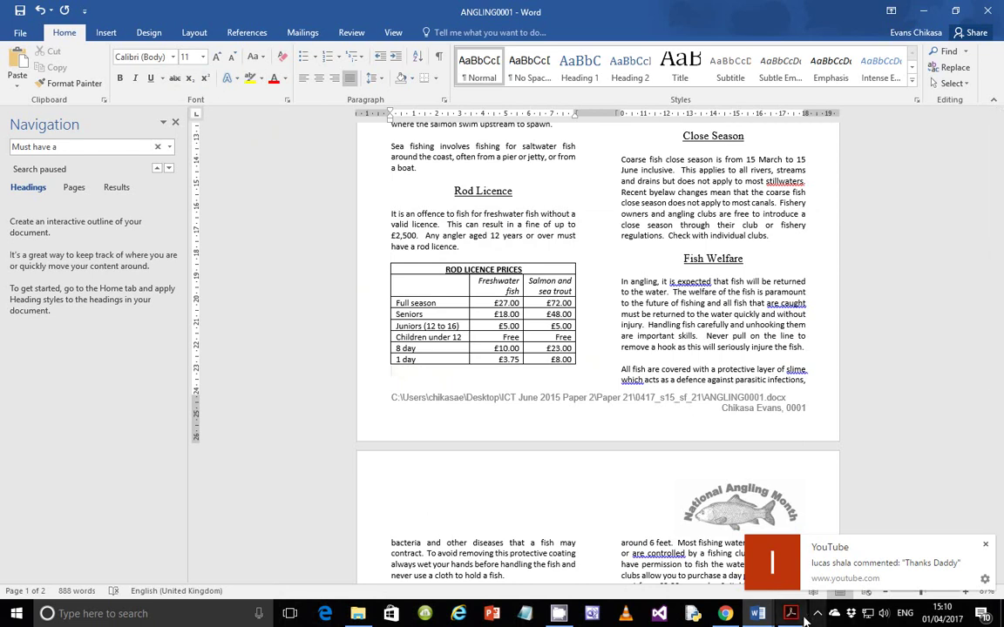
# Check task 22 in the question paper, return to Word and remove all borders from the rod licence table
pyautogui.click(985, 545)
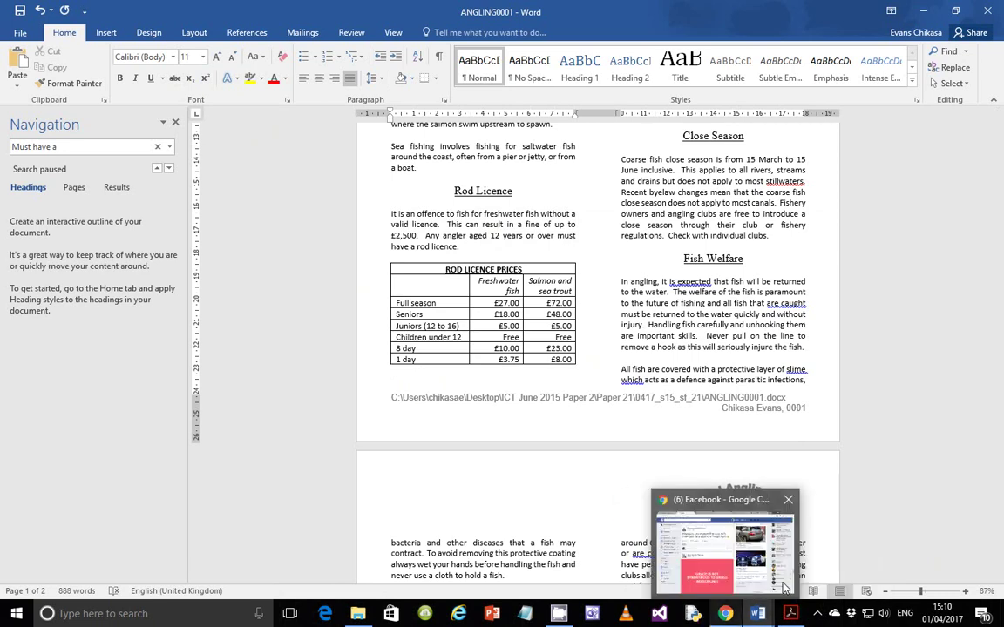
pyautogui.moveTo(791, 617)
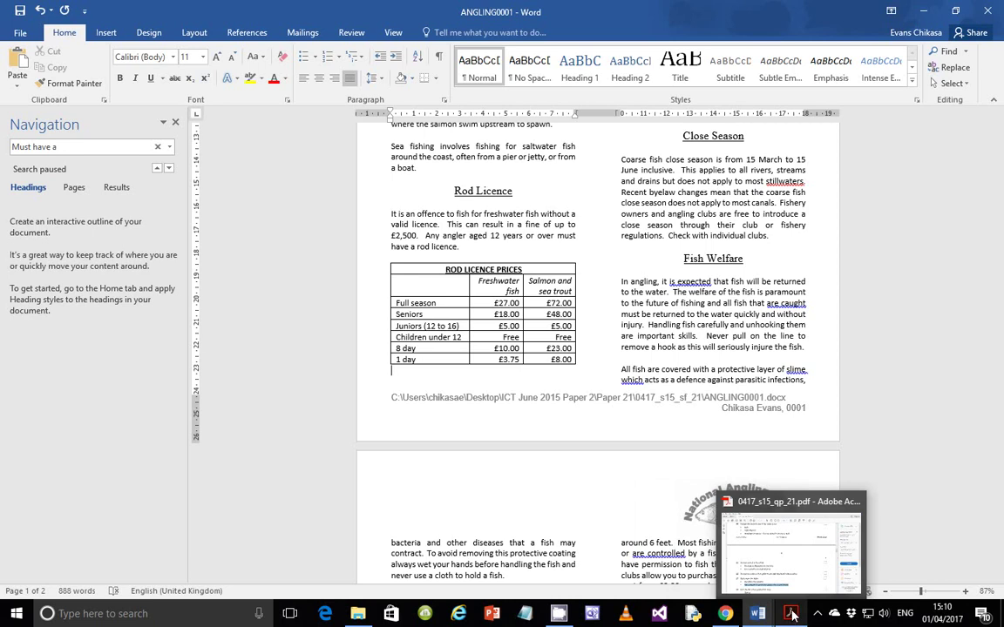
pyautogui.click(791, 615)
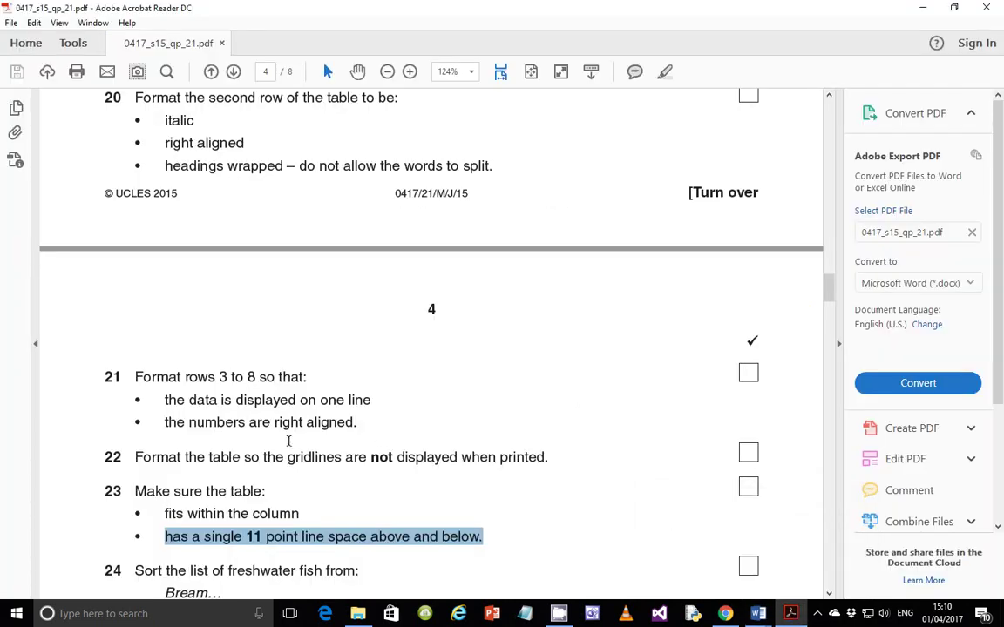
pyautogui.moveTo(135, 459); pyautogui.dragTo(552, 445)
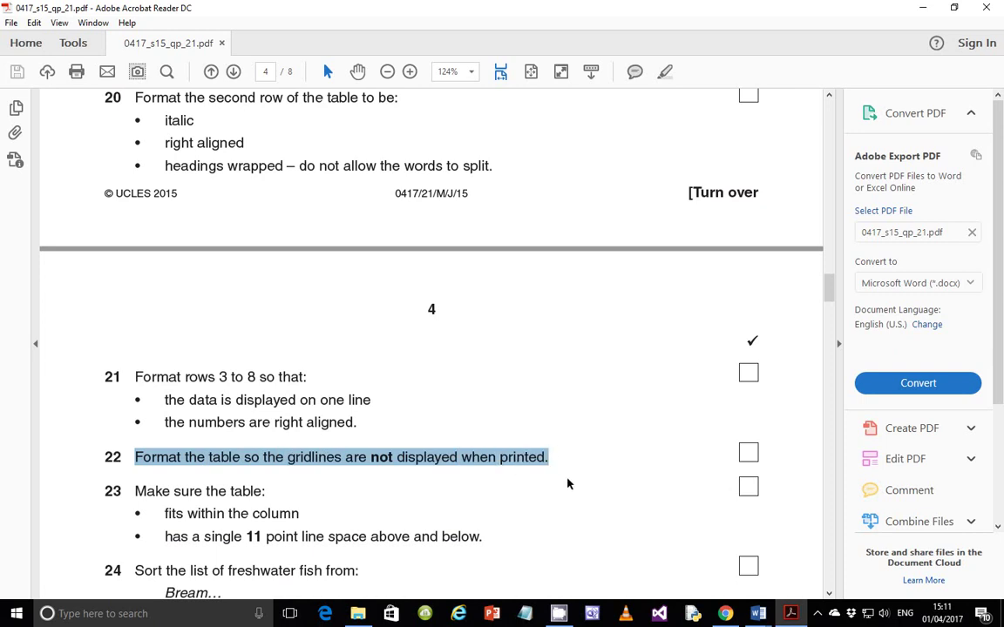
pyautogui.click(782, 617)
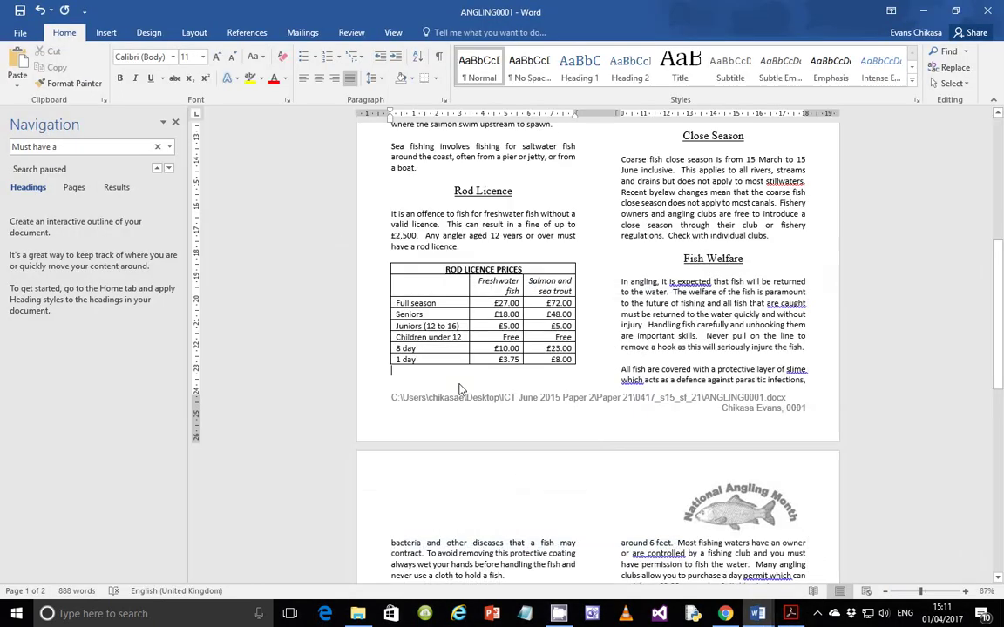
pyautogui.click(384, 259)
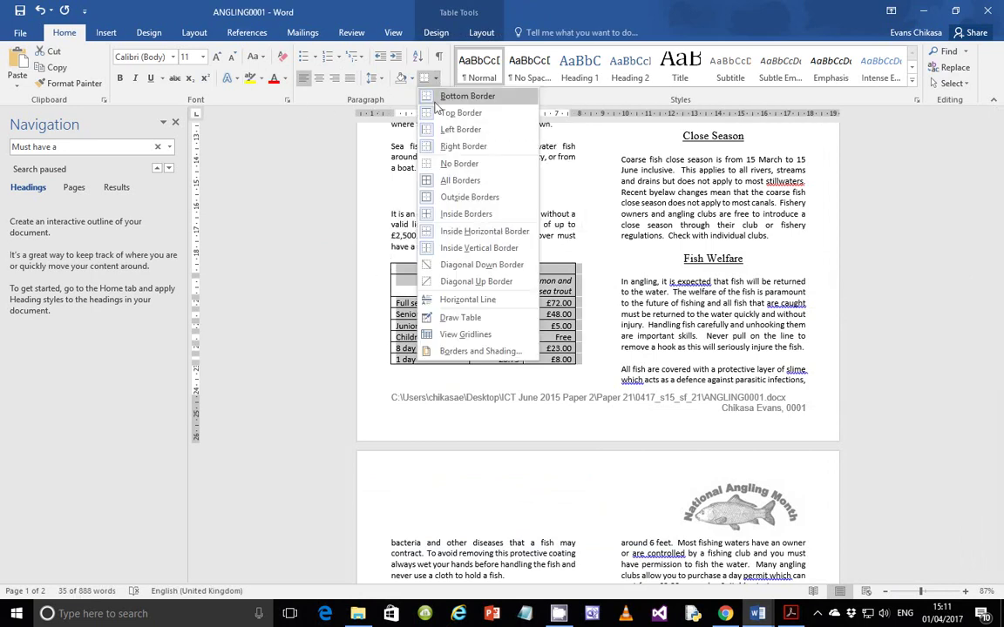
pyautogui.click(453, 164)
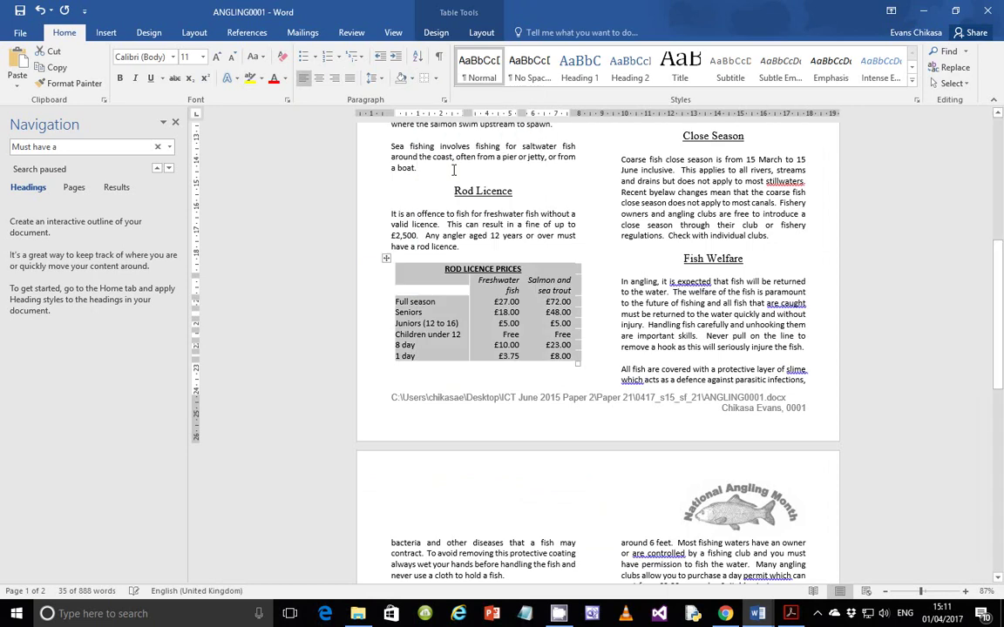
# Check task 24 in the question paper, return to Word and sort the freshwater fish list into ascending alphabetical order
pyautogui.click(540, 406)
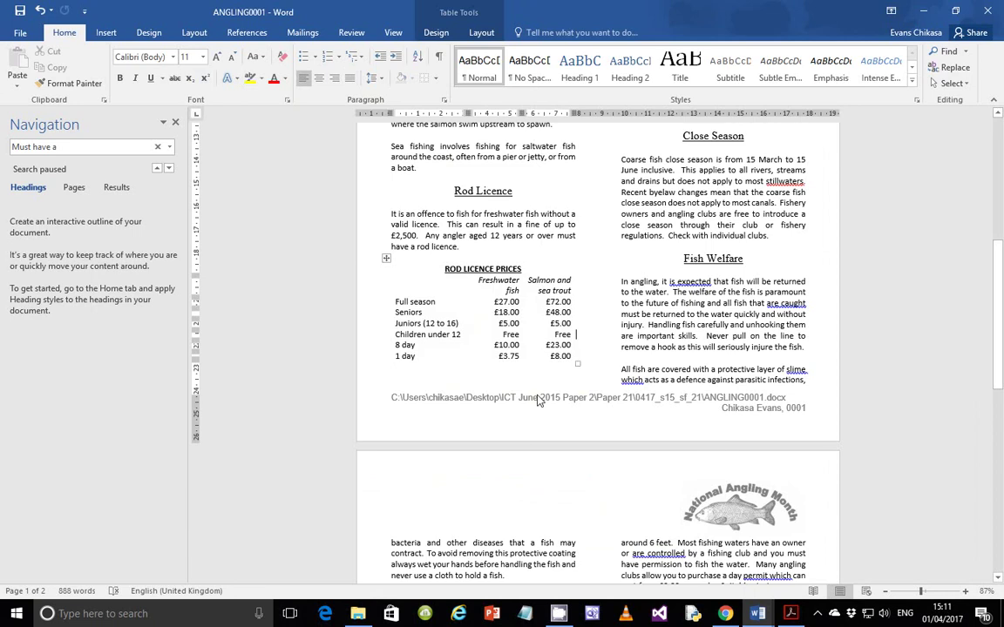
pyautogui.click(790, 614)
pyautogui.scroll(-5, 406, 439)
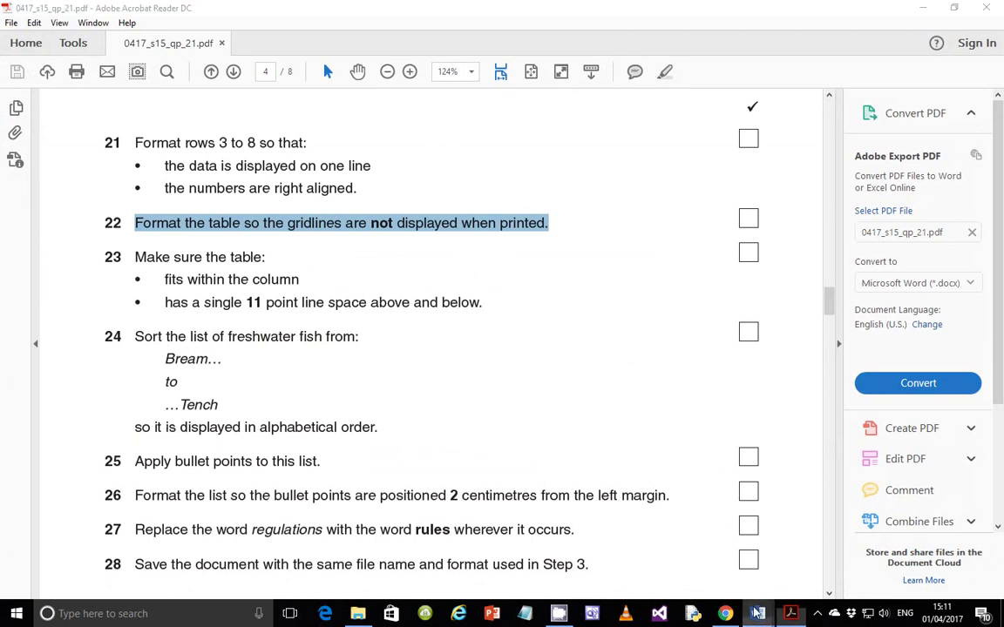
pyautogui.moveTo(757, 613)
pyautogui.click(810, 557)
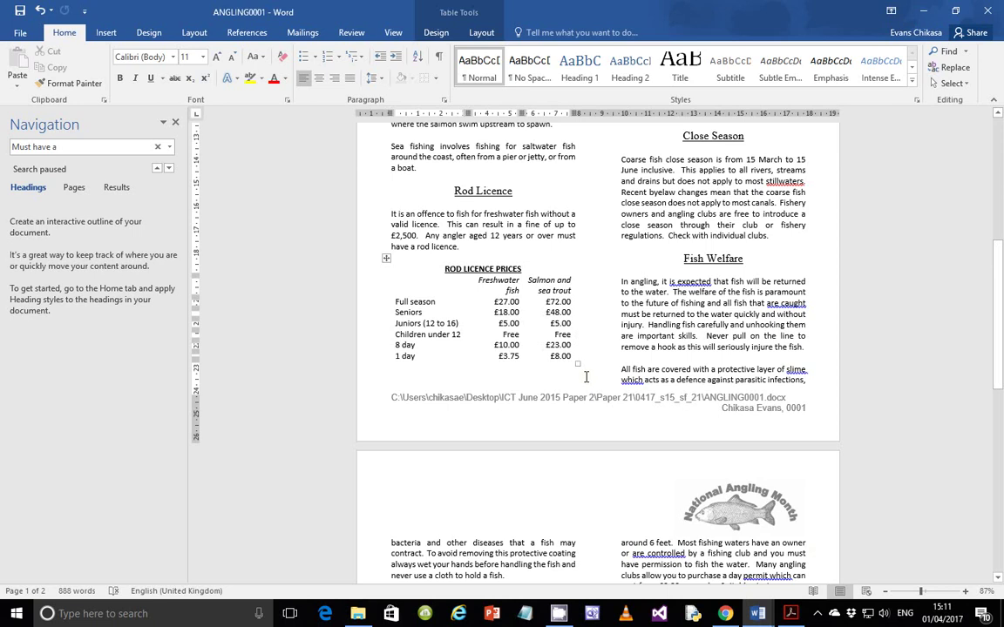
pyautogui.scroll(-9, 582, 379)
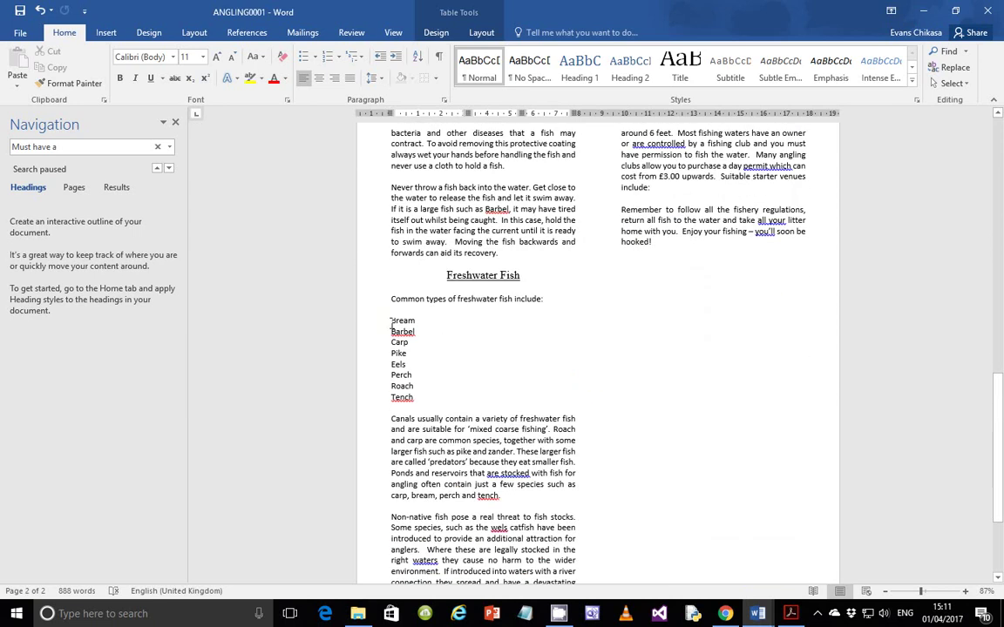
pyautogui.moveTo(392, 319); pyautogui.dragTo(377, 397)
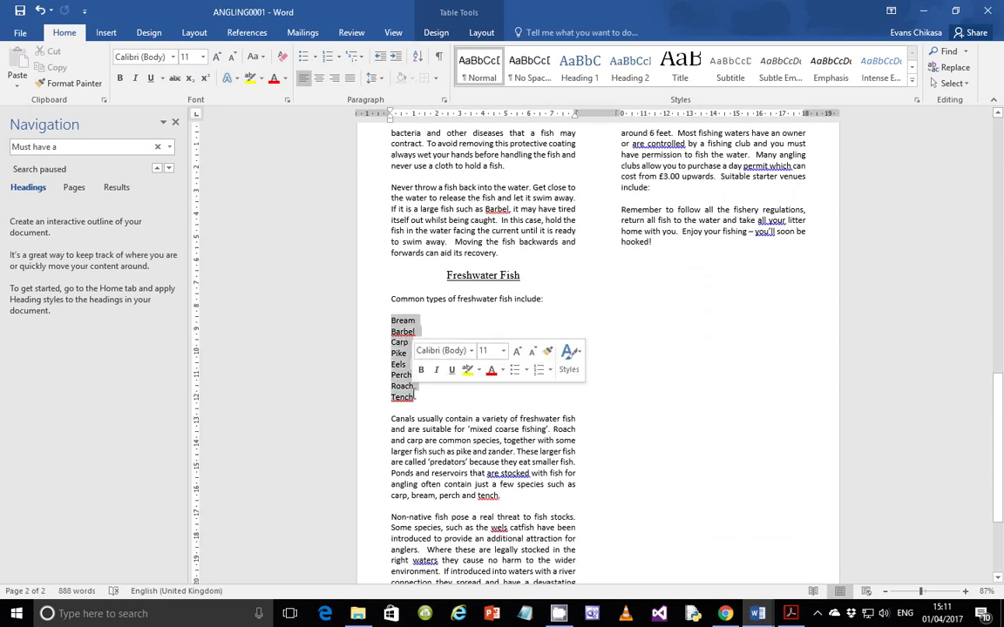
pyautogui.click(419, 56)
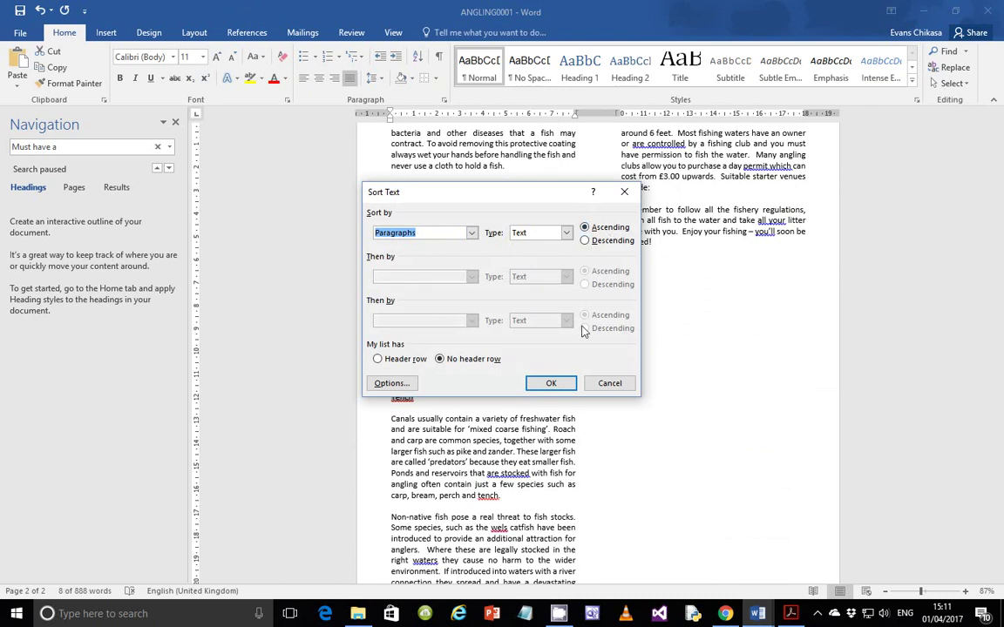
pyautogui.click(550, 384)
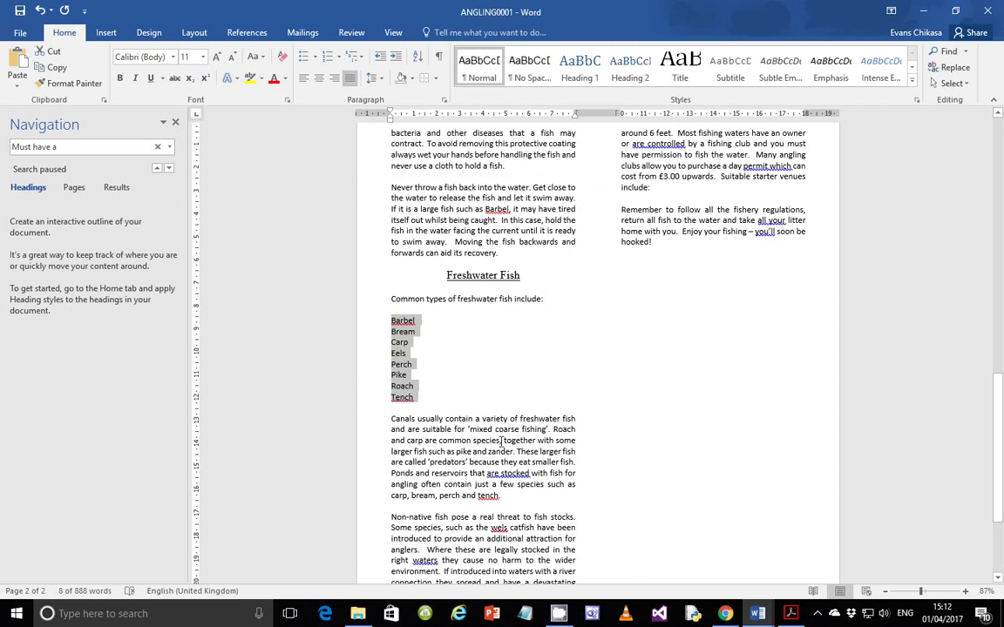
# Check task 25 in the question paper, return to Word and apply bullet points to the freshwater fish list
pyautogui.click(791, 614)
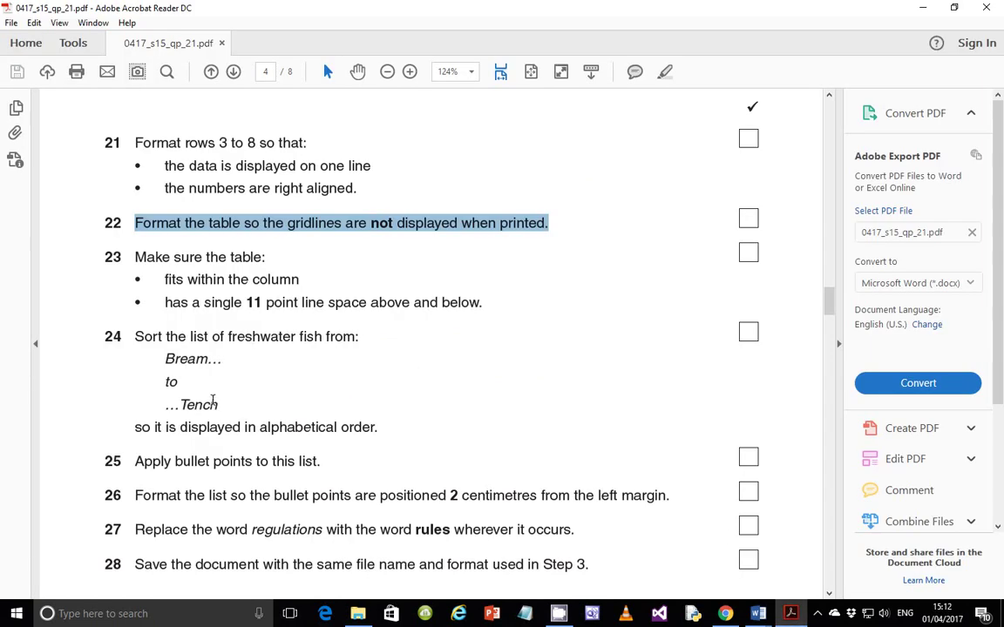
pyautogui.scroll(-3, 177, 453)
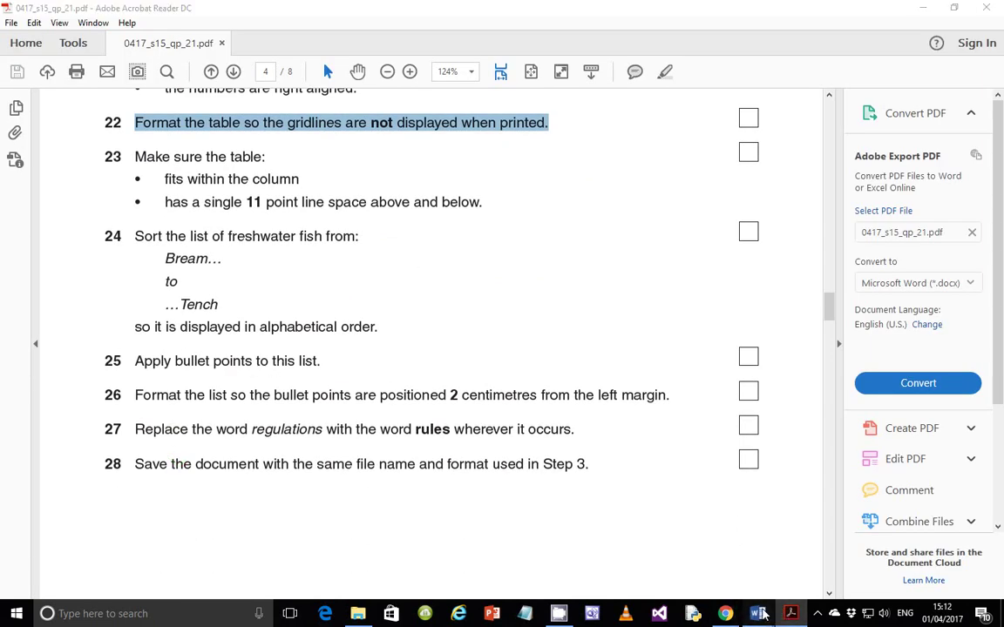
pyautogui.hotkey('alt', 'Tab')
pyautogui.moveTo(370, 321); pyautogui.dragTo(371, 397)
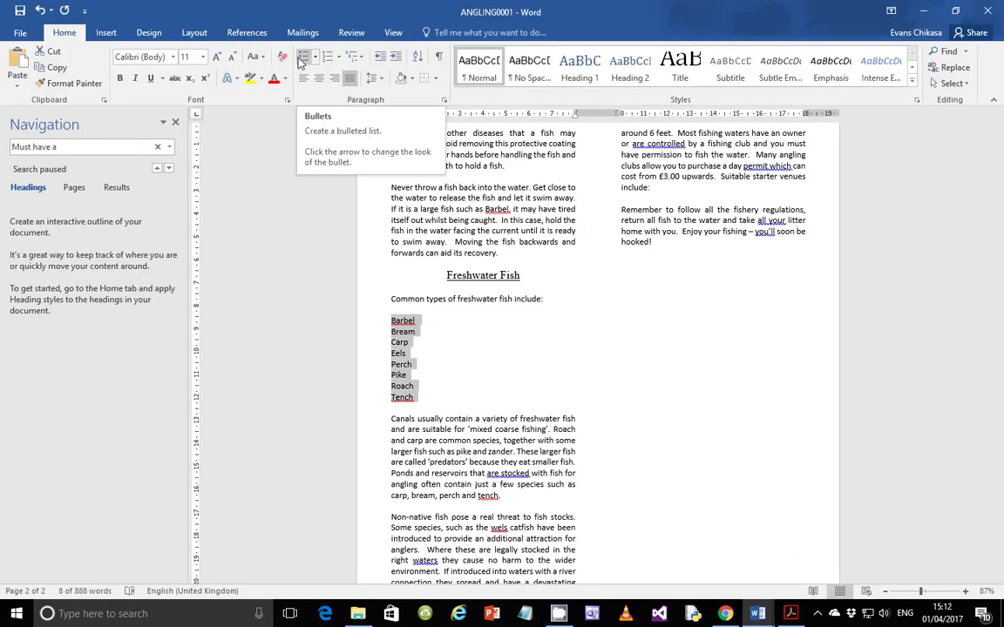
pyautogui.click(301, 57)
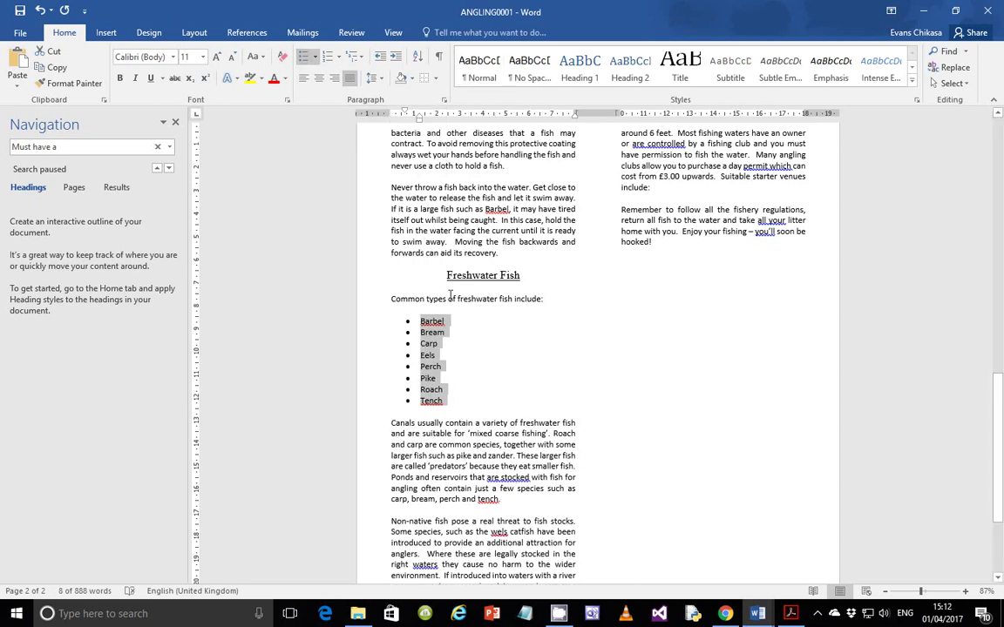
# Check task 26 in the question paper, return to Word and set the bulleted fish list's left indentation to 2 cm
pyautogui.hotkey('alt', 'Tab')
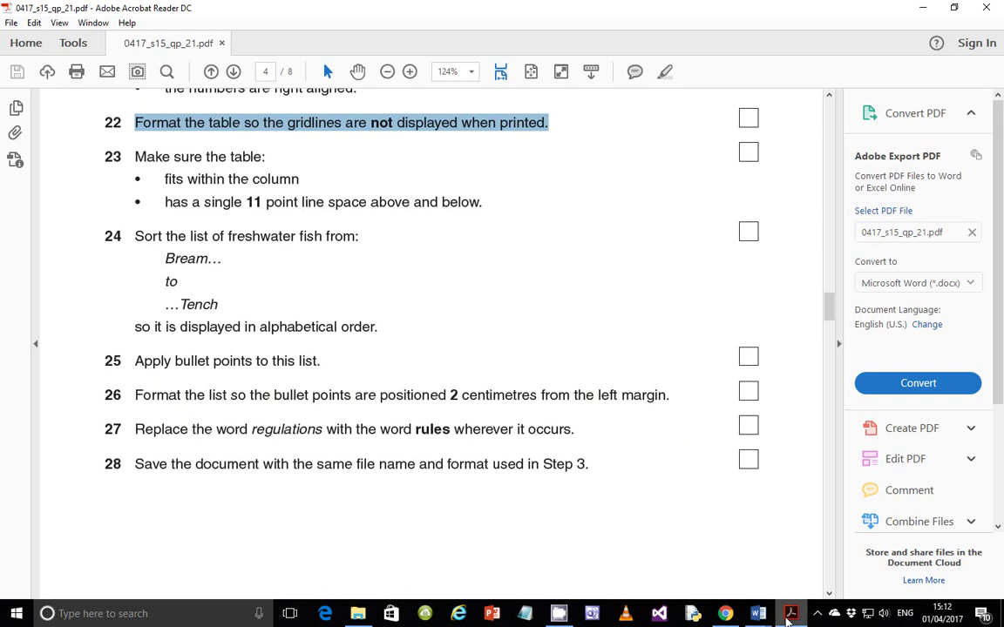
pyautogui.hotkey('alt', 'Tab')
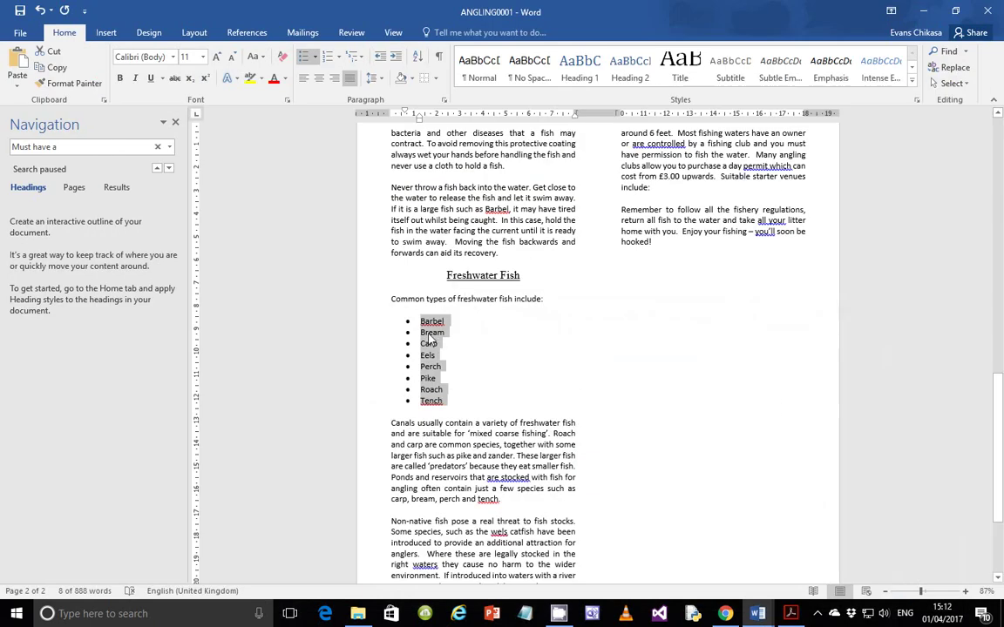
pyautogui.click(443, 100)
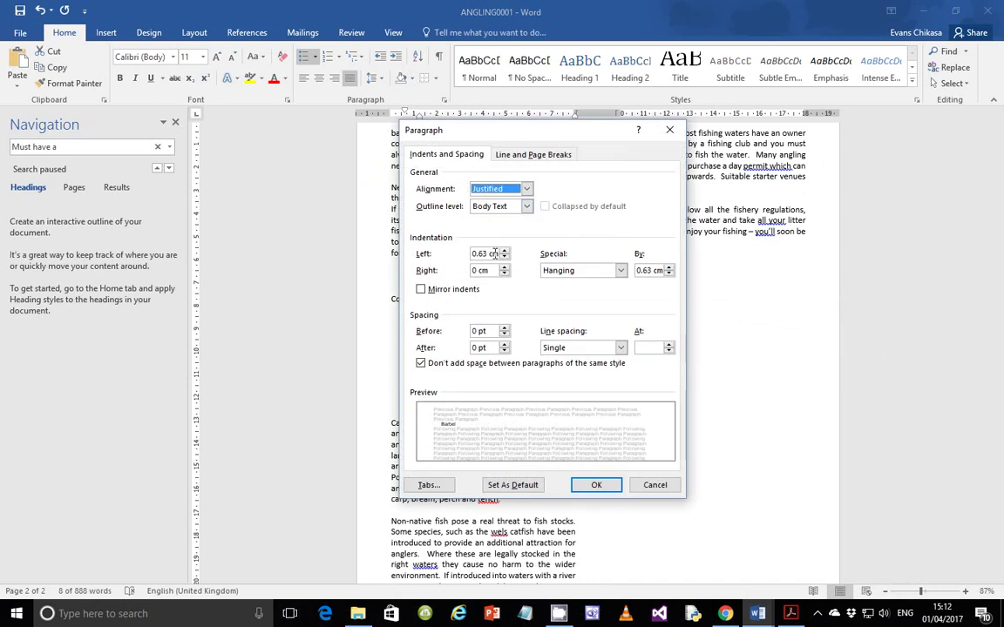
pyautogui.moveTo(497, 252); pyautogui.dragTo(473, 254)
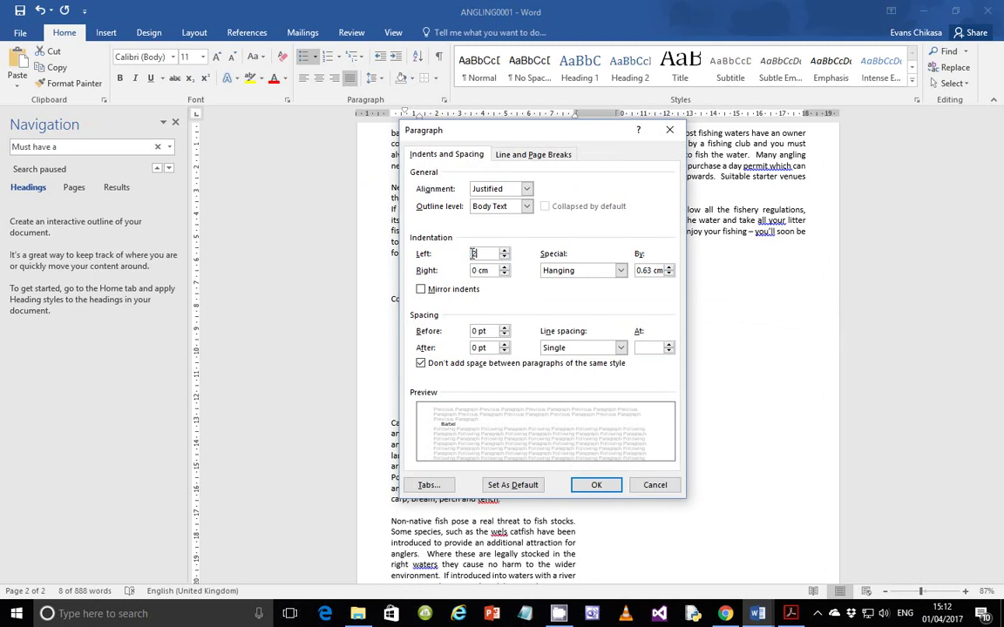
pyautogui.write('2')
pyautogui.click(790, 614)
pyautogui.click(758, 613)
pyautogui.click(597, 484)
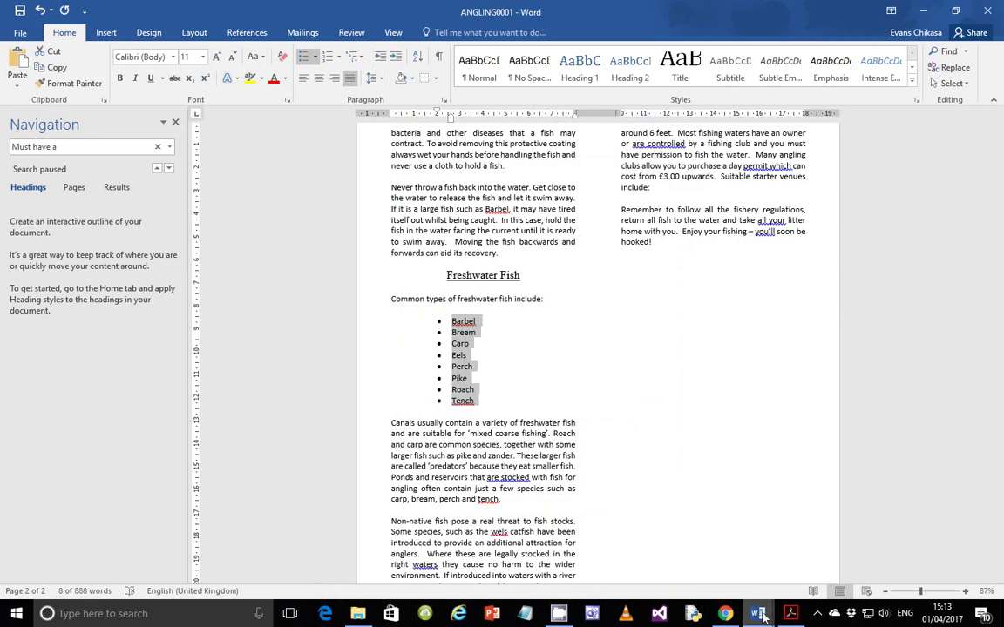
# Check task 27 in the question paper, return to Word and search the document for "regulations"
pyautogui.click(790, 613)
pyautogui.scroll(-2, 406, 381)
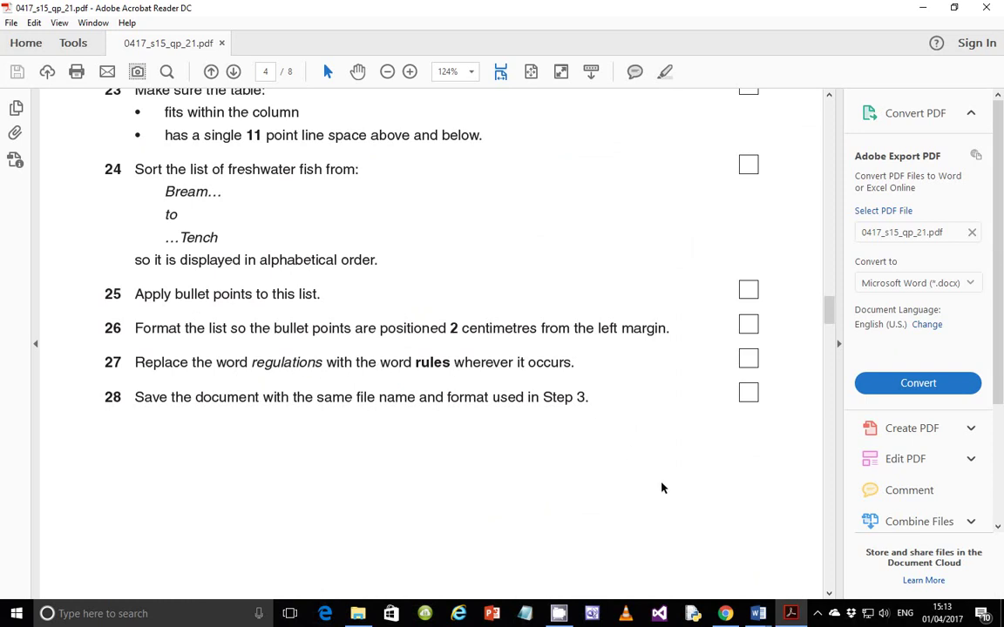
pyautogui.click(757, 613)
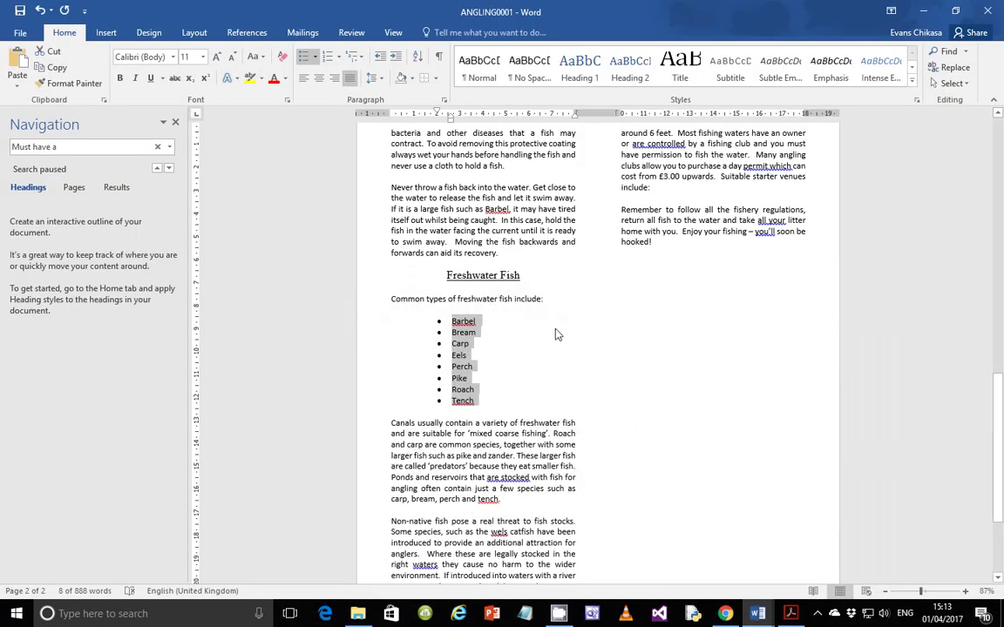
pyautogui.click(498, 322)
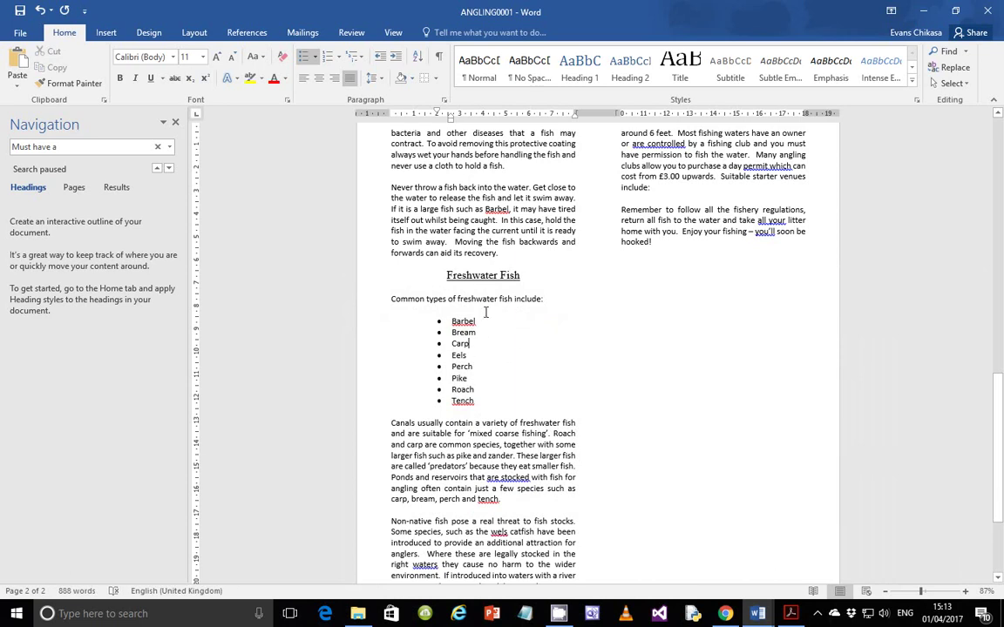
pyautogui.click(77, 145)
pyautogui.click(11, 148)
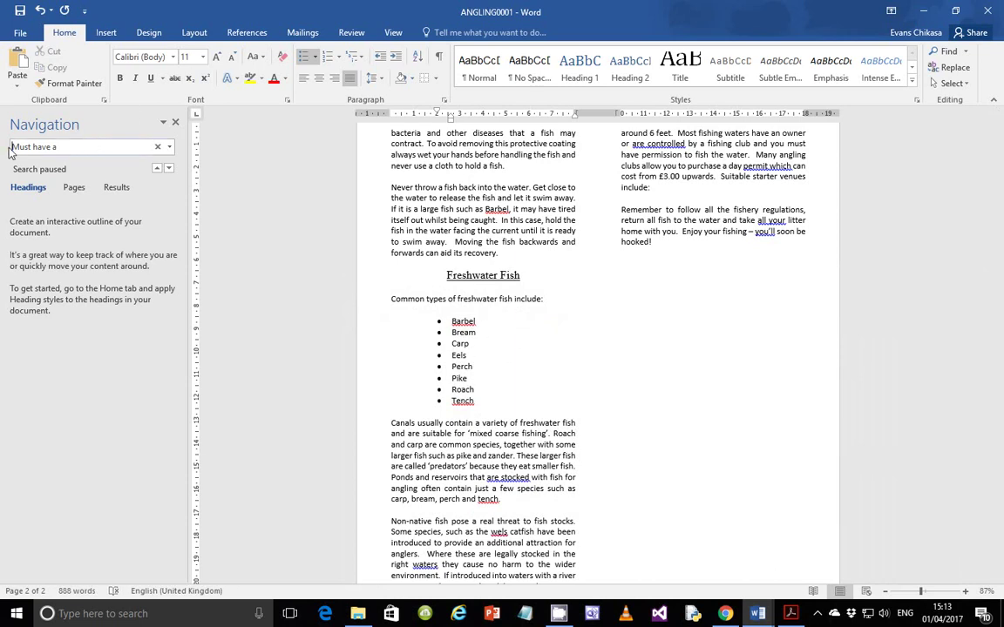
pyautogui.tripleClick(66, 147)
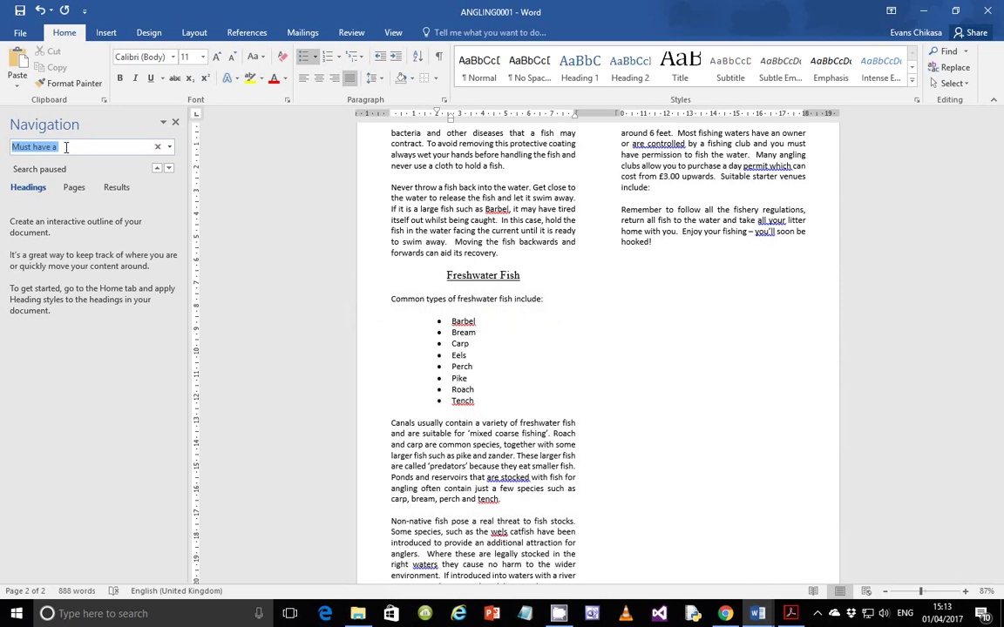
pyautogui.write('regulatio')
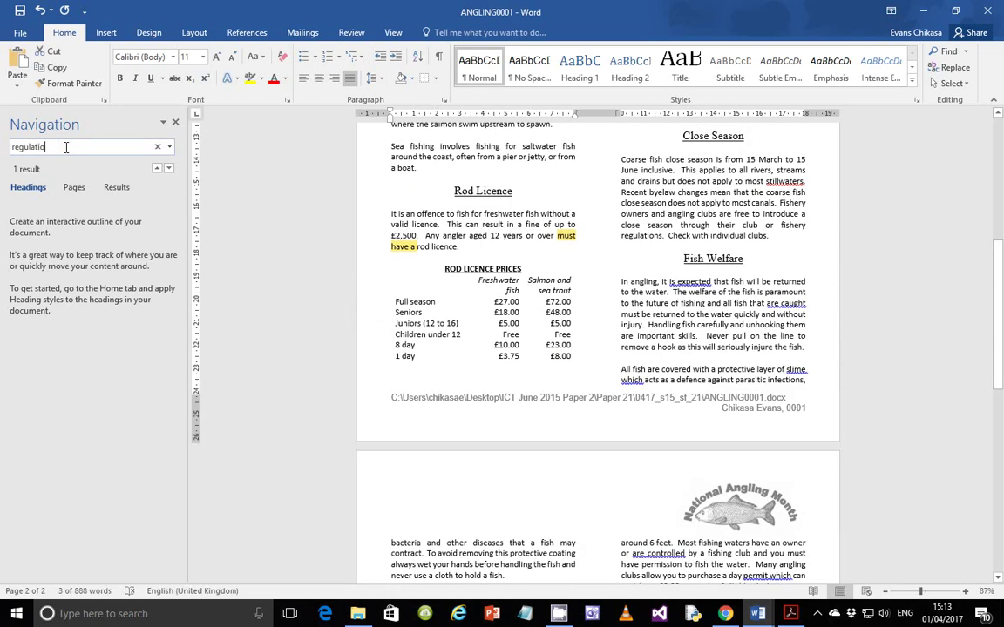
pyautogui.write('ns')
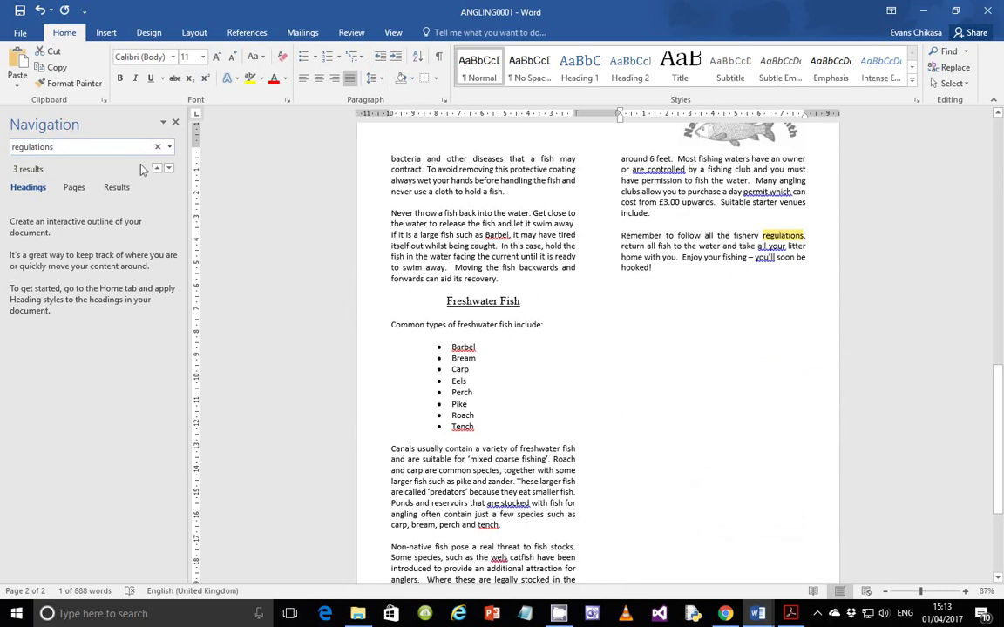
# Replace every occurrence of "regulations" with "rules" throughout the document and close the Find and Replace dialog
pyautogui.click(170, 147)
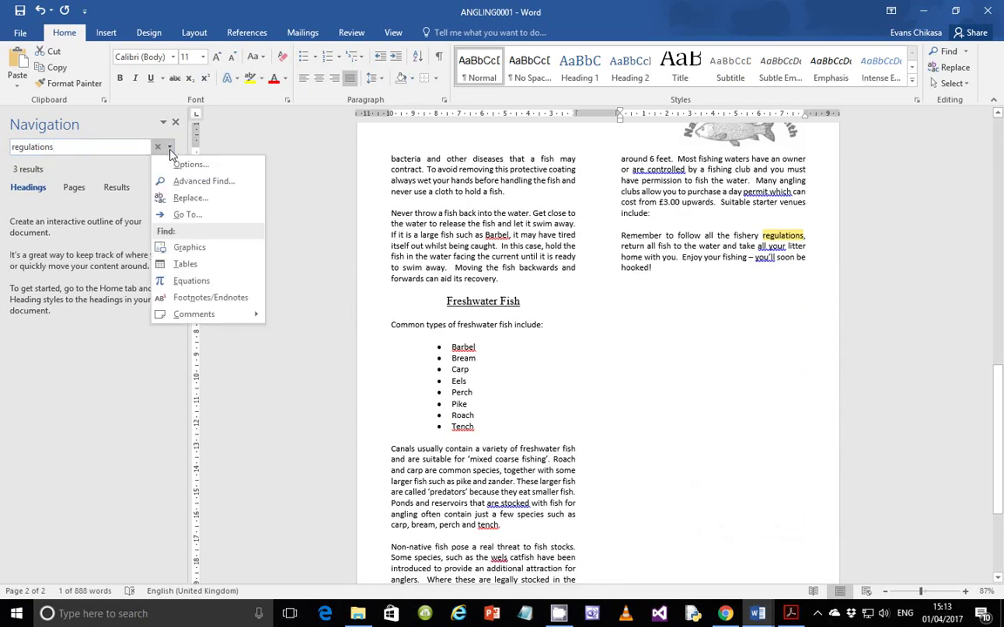
pyautogui.click(183, 198)
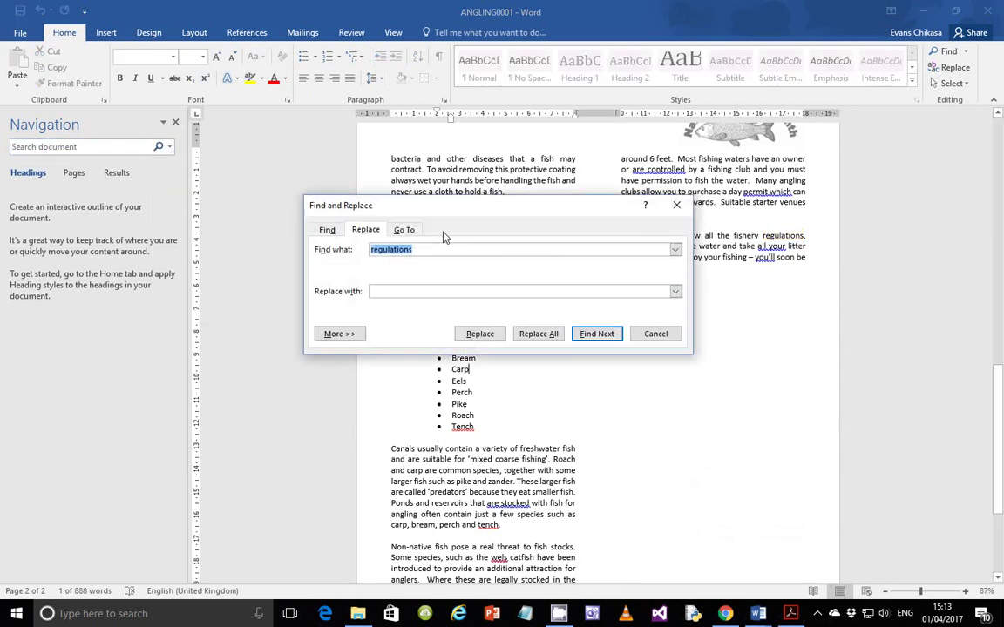
pyautogui.click(405, 291)
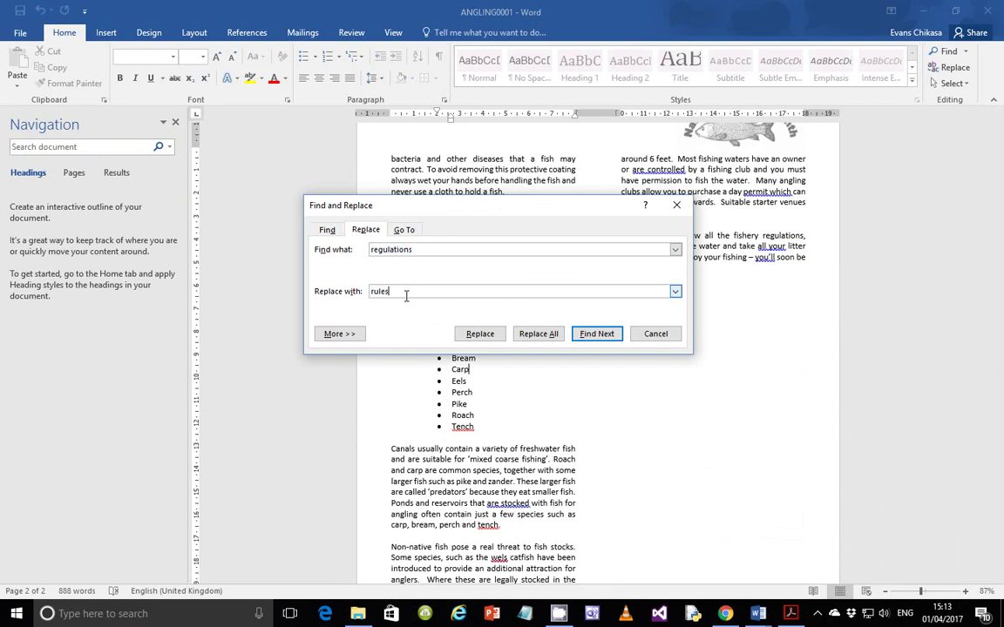
pyautogui.click(541, 335)
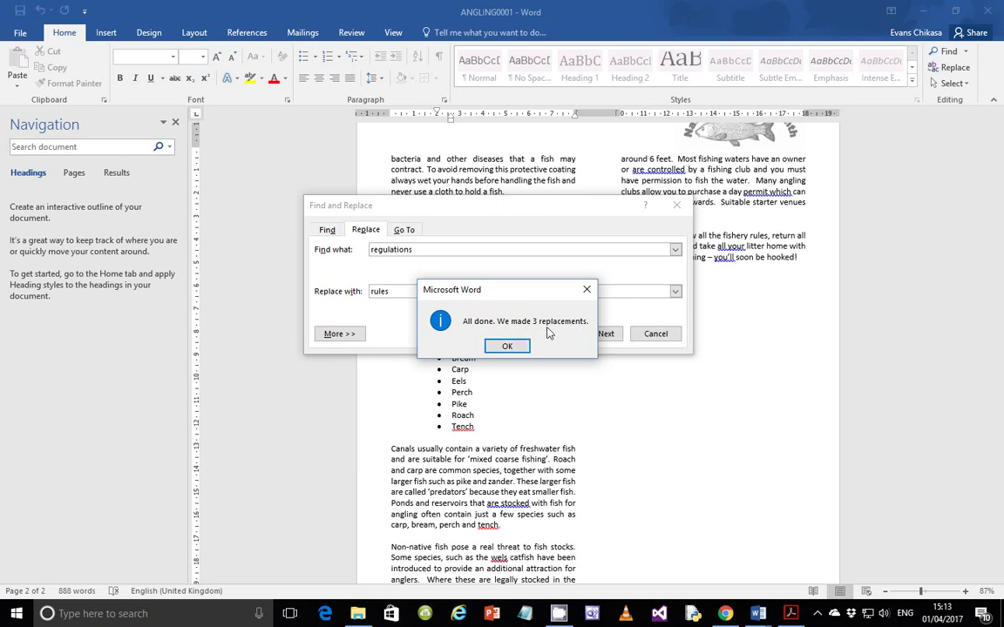
pyautogui.click(511, 346)
pyautogui.click(655, 335)
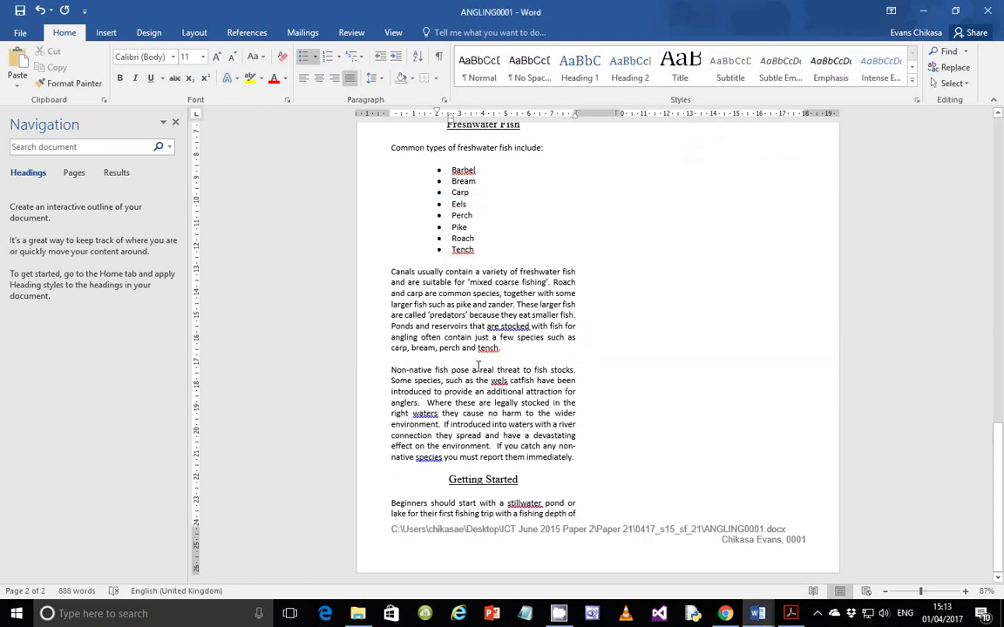
# Check task 28 in the question paper, return to Word and save the document under its existing file name and format
pyautogui.hotkey('alt', 'Tab')
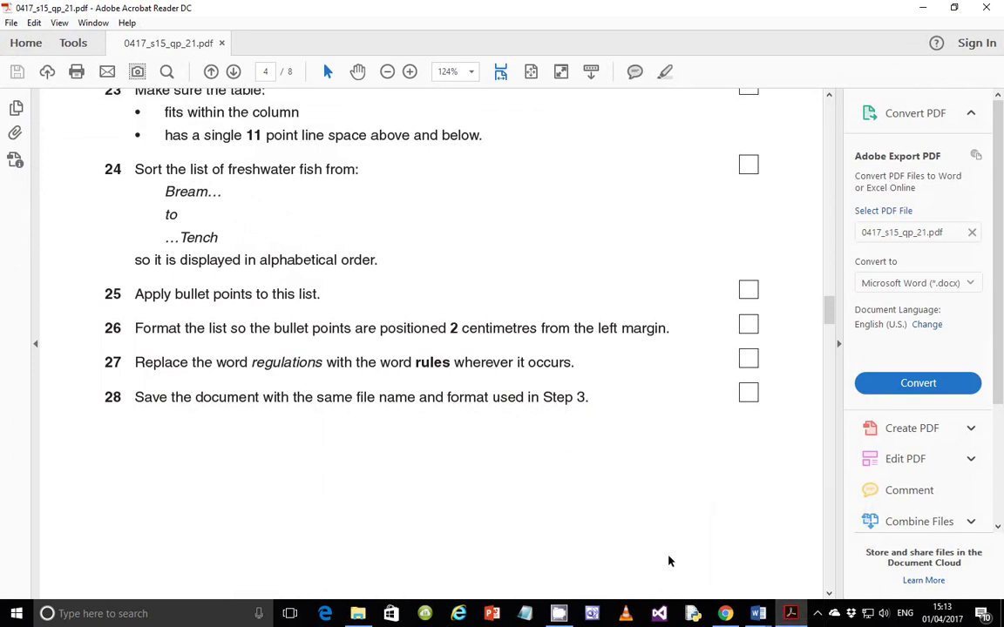
pyautogui.moveTo(755, 615)
pyautogui.click(750, 496)
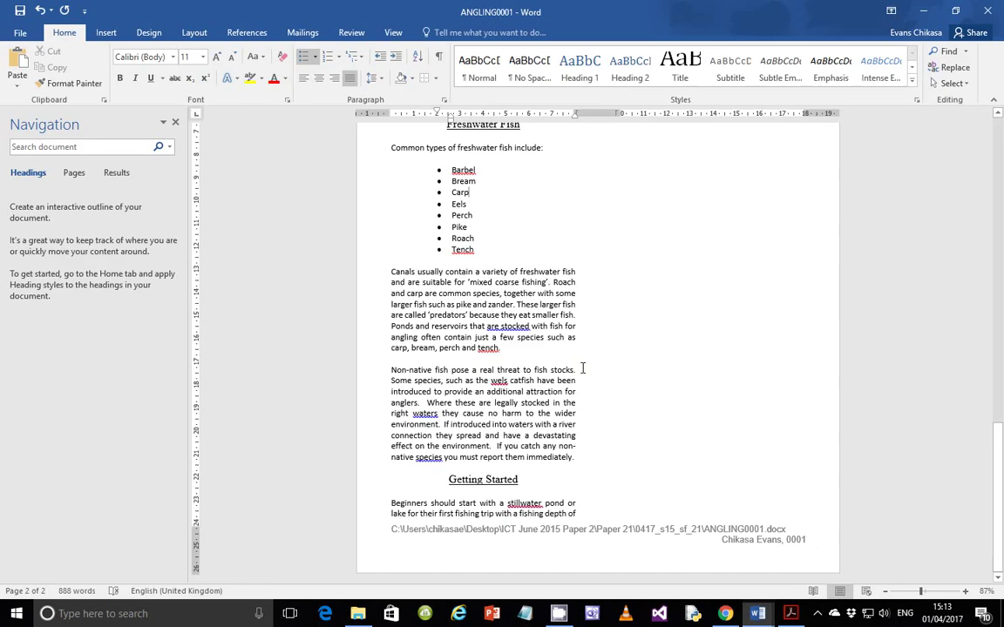
pyautogui.click(20, 10)
# Switch to the question paper and read task 29 about importing J215VENUES.CSV into a database, including its field names and data types
pyautogui.click(791, 613)
pyautogui.scroll(-5, 392, 366)
pyautogui.scroll(-4, 372, 407)
pyautogui.scroll(6, 376, 410)
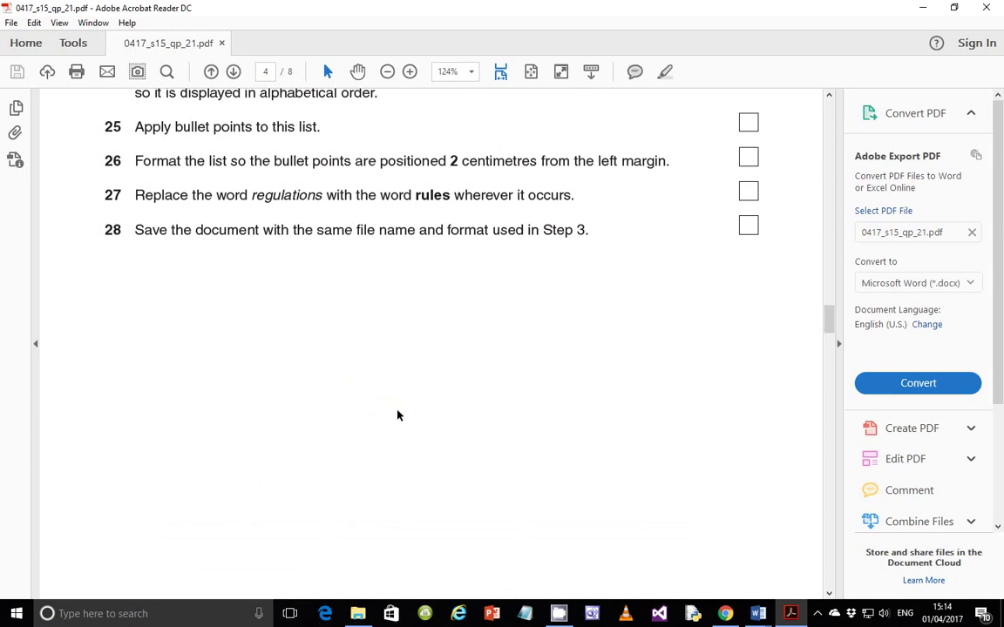
pyautogui.scroll(-5, 397, 415)
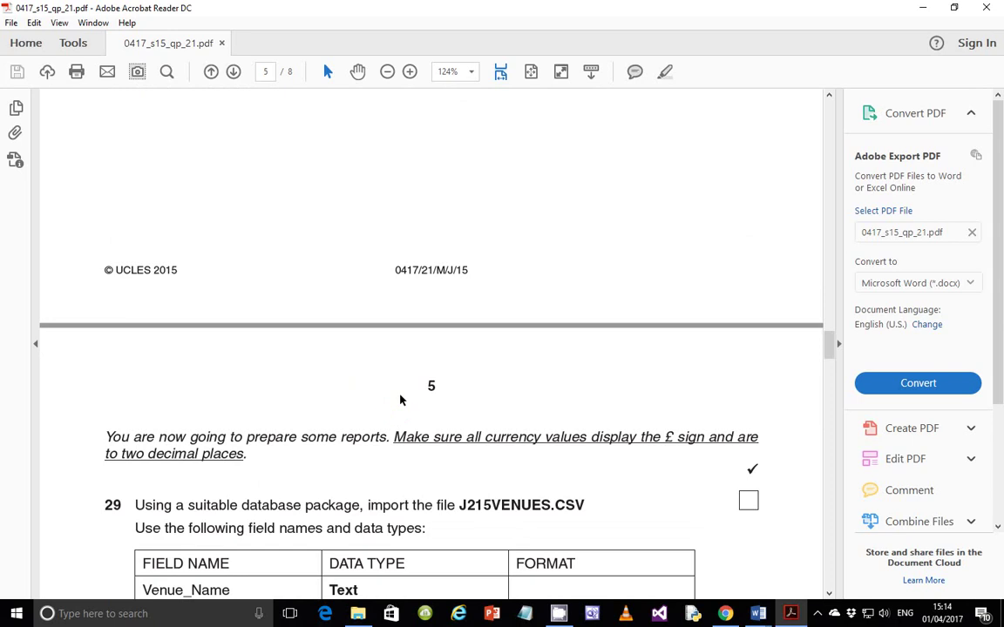
pyautogui.scroll(-3, 400, 400)
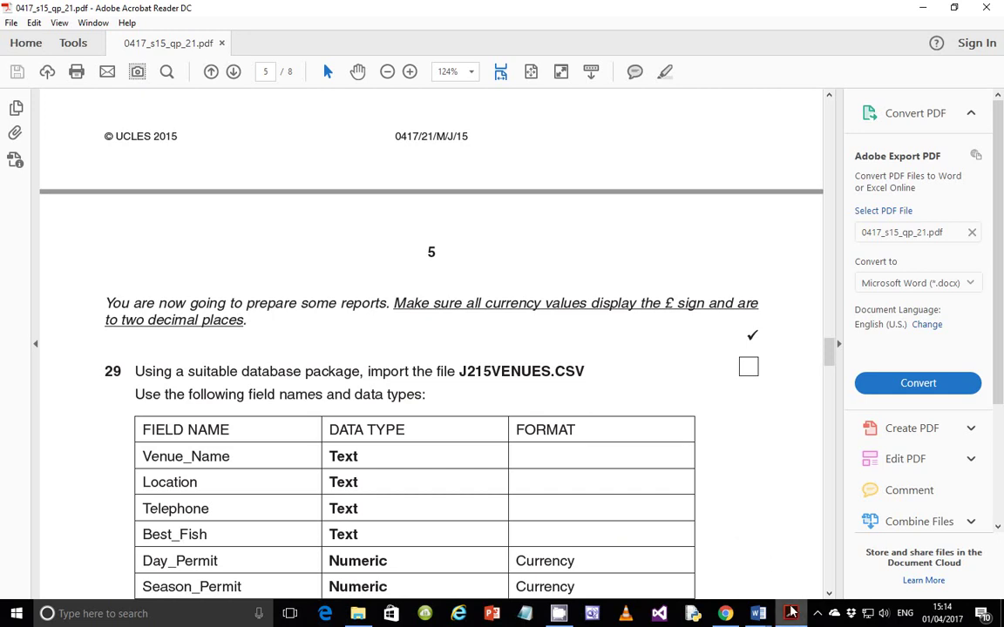
pyautogui.click(819, 617)
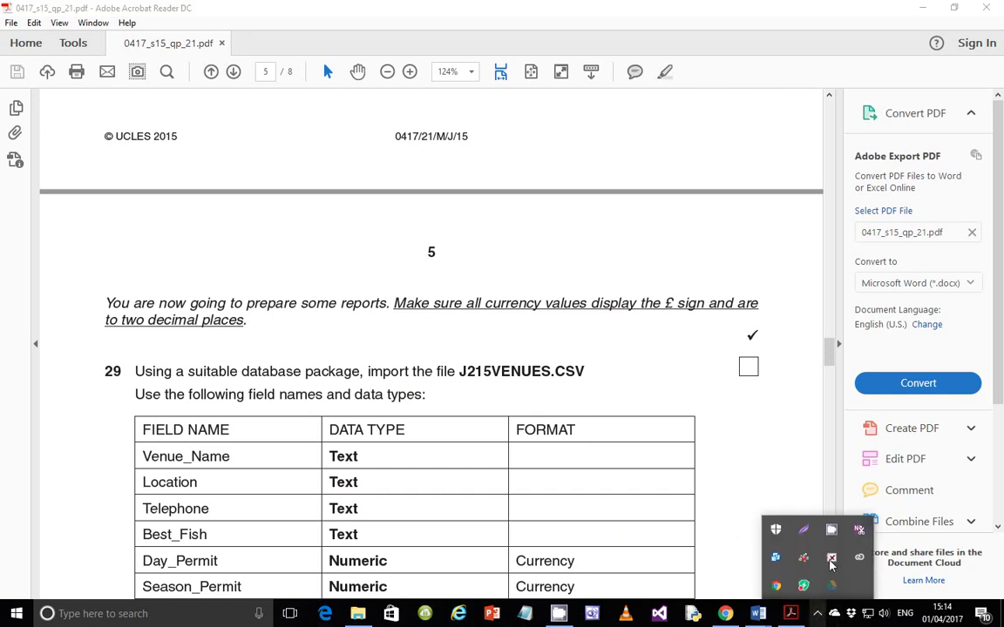